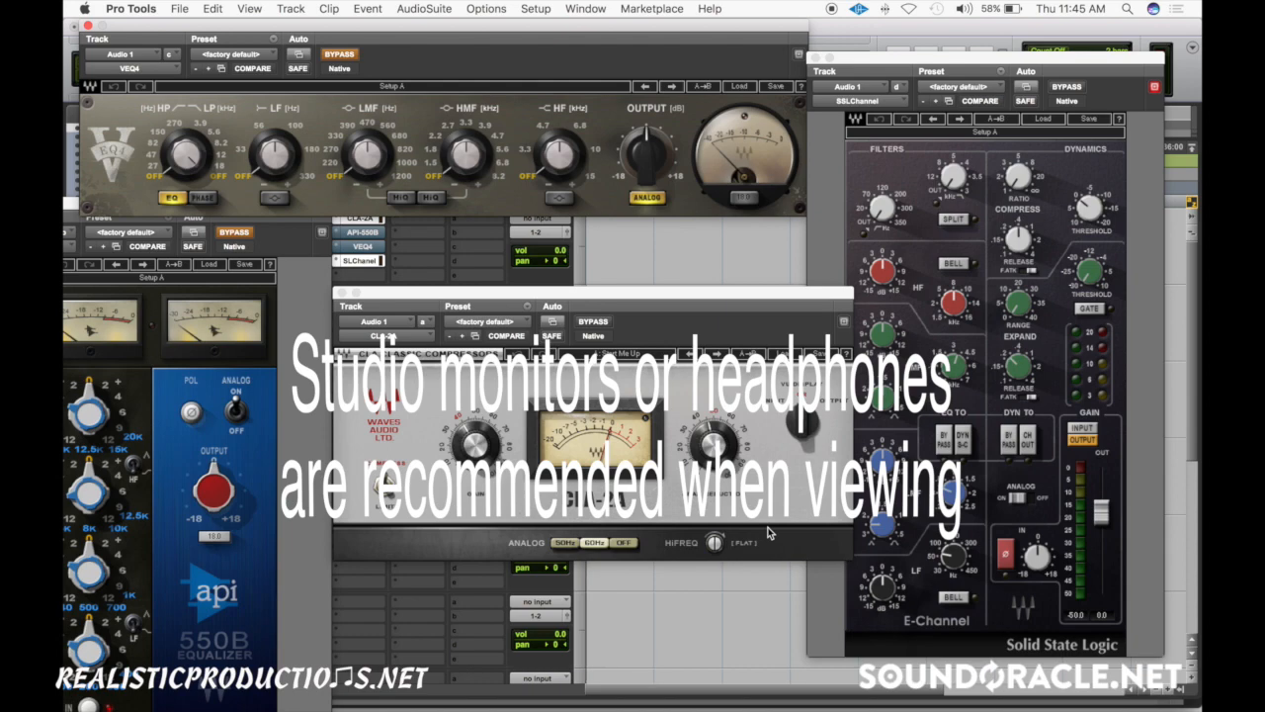
- Turn off the analog setting in the VEQ4, API-550B, CLA-2A and SSLChannel plug-ins on Audio 1
left_click_drag(548, 295, 548, 251)
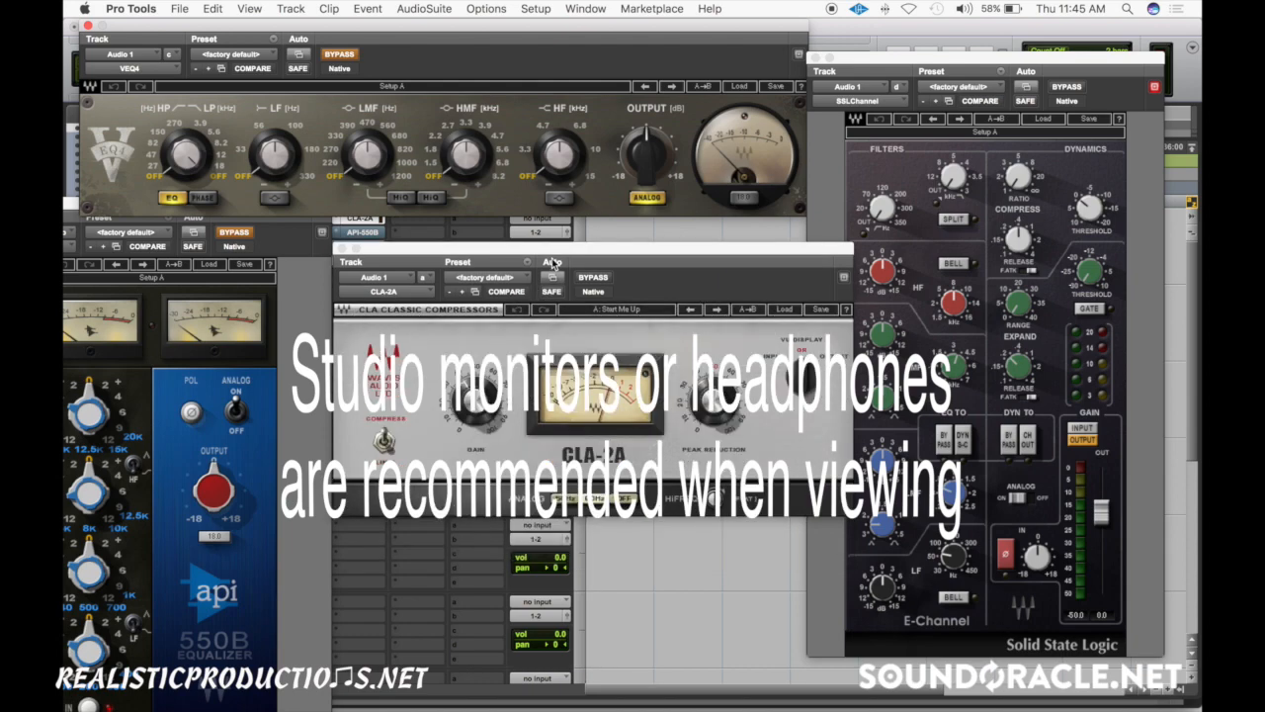
left_click(655, 199)
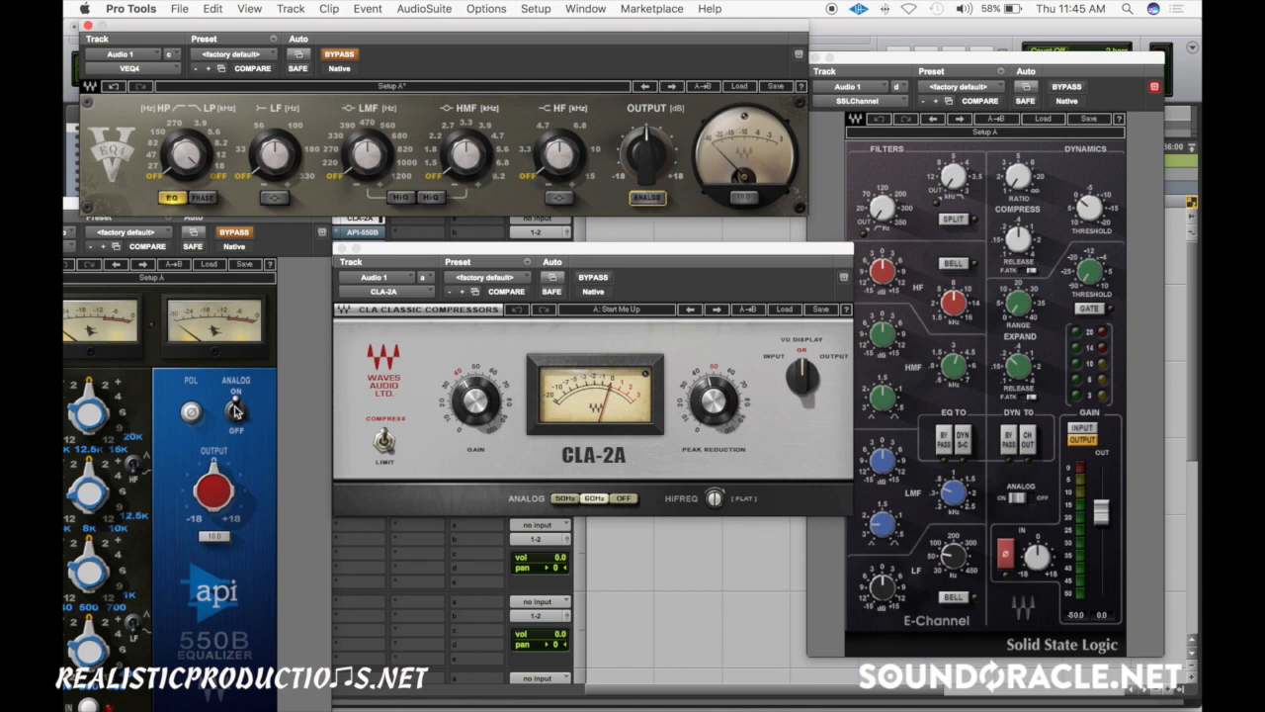
left_click(231, 448)
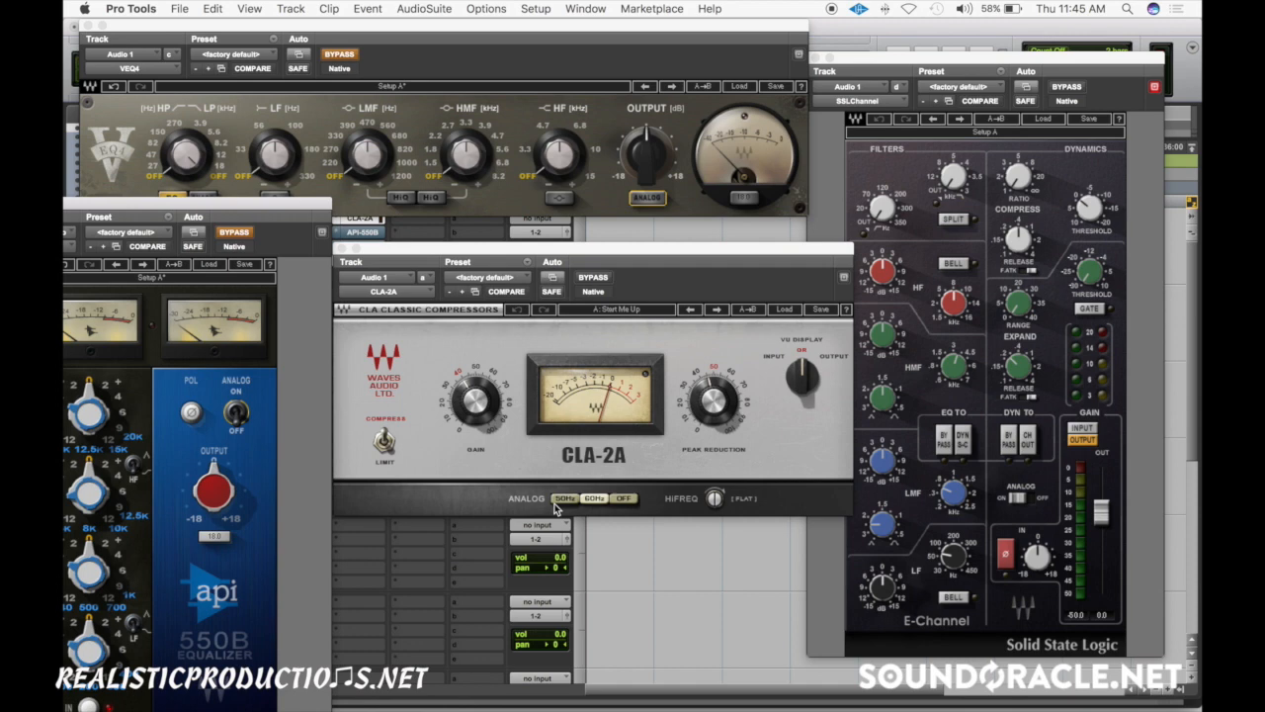
left_click(625, 500)
left_click(1021, 501)
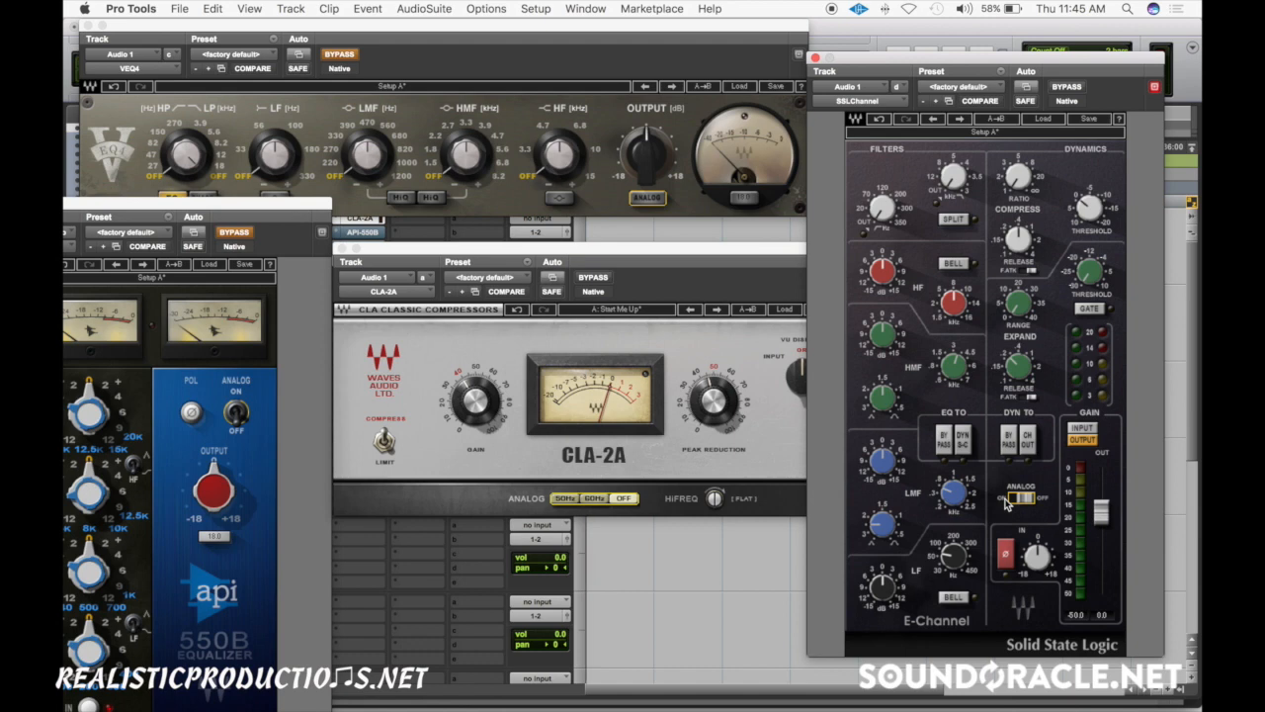
- Close the API-550B, CLA-2A and VEQ4 windows and switch the SSLChannel's analog setting back on
left_click(363, 234)
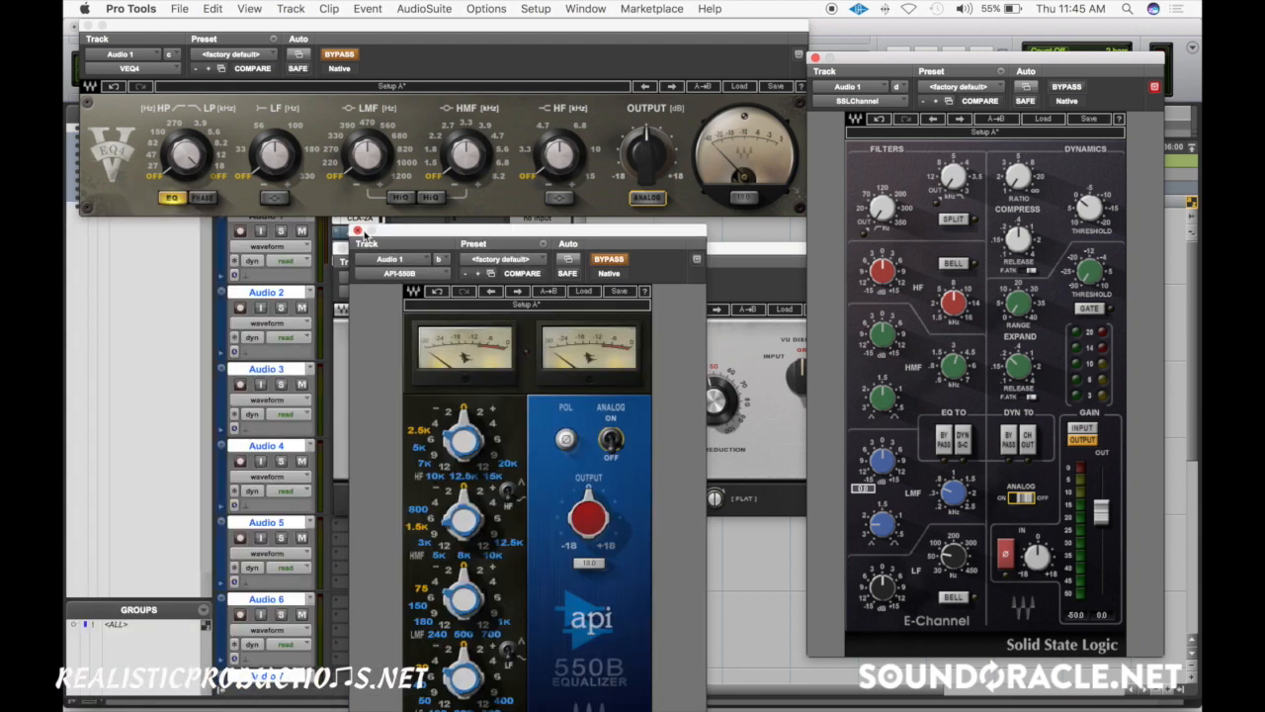
left_click(357, 233)
left_click(339, 222)
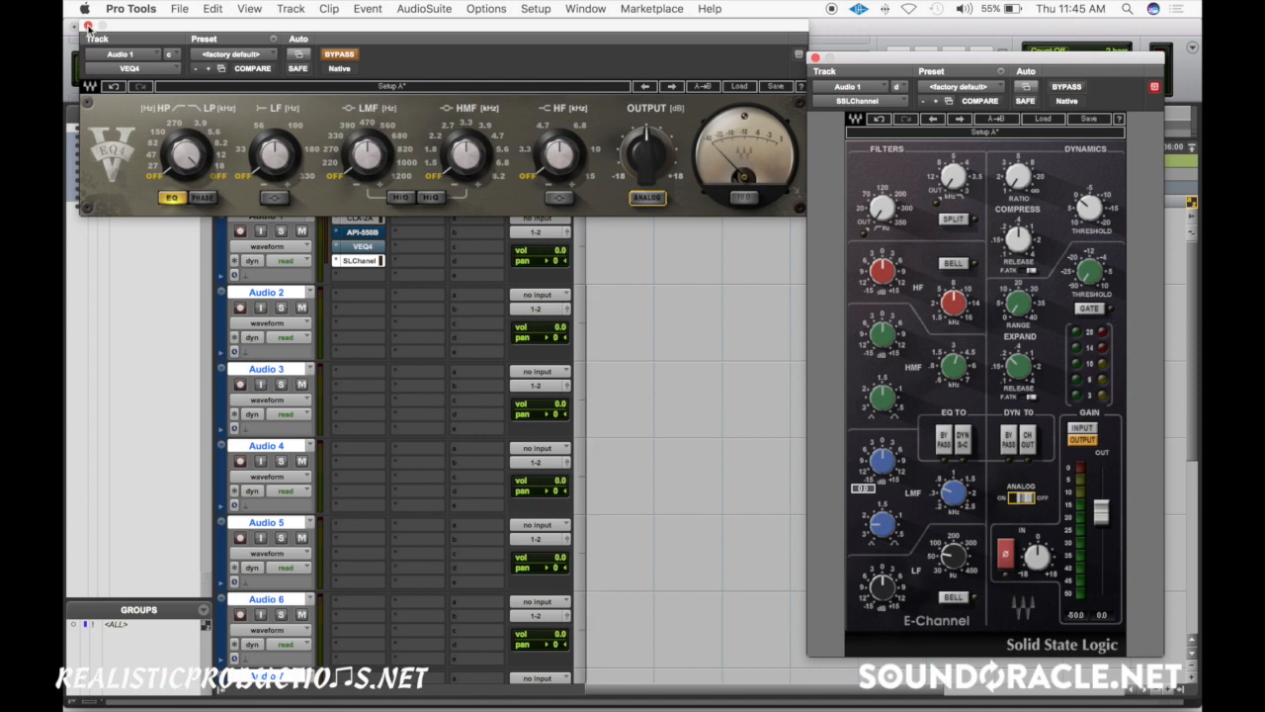
left_click(88, 26)
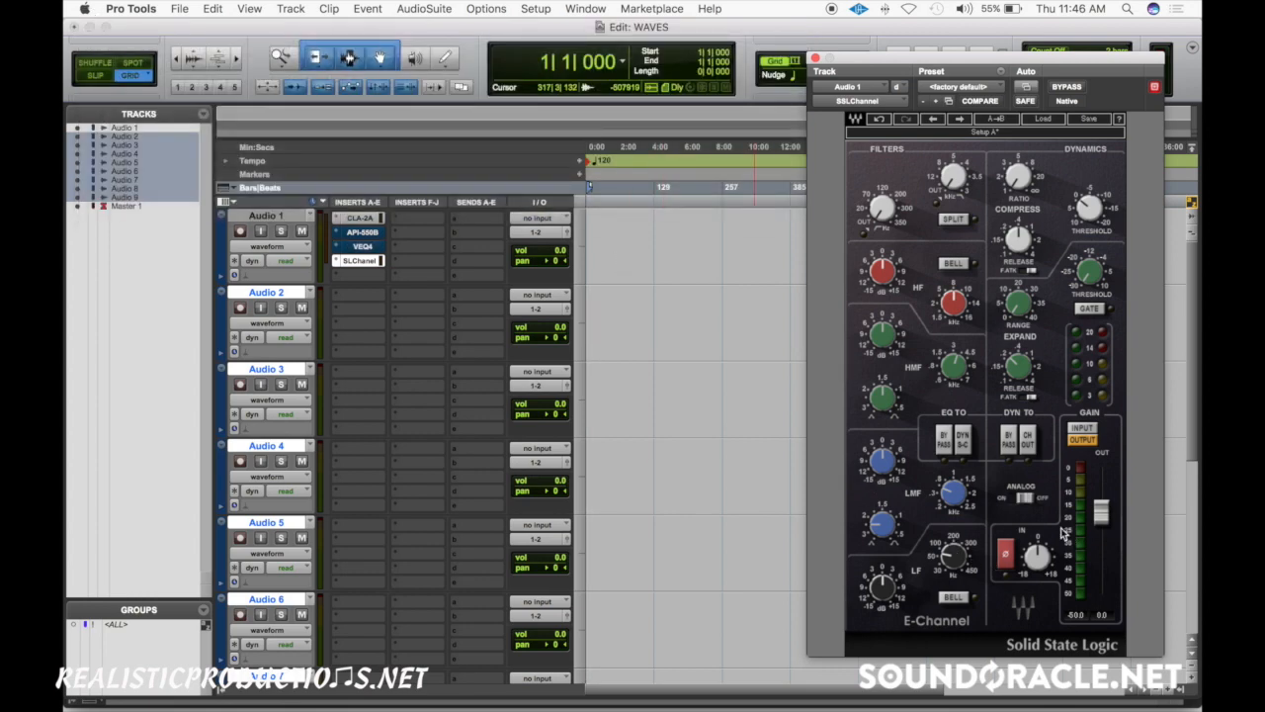
left_click(1026, 497)
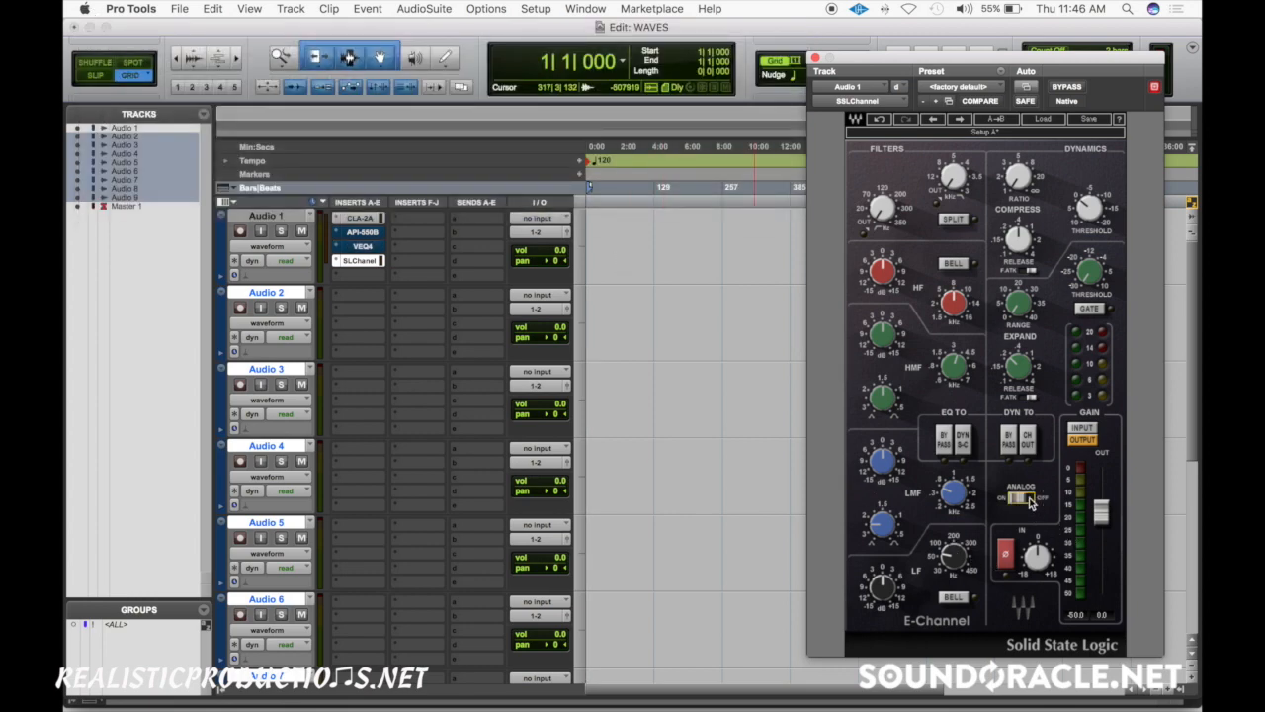
- Insert the Waves H-Comp (mono) plug-in in the empty slot below SSLChannel on Audio 1
left_click(342, 275)
mouse_move(401, 343)
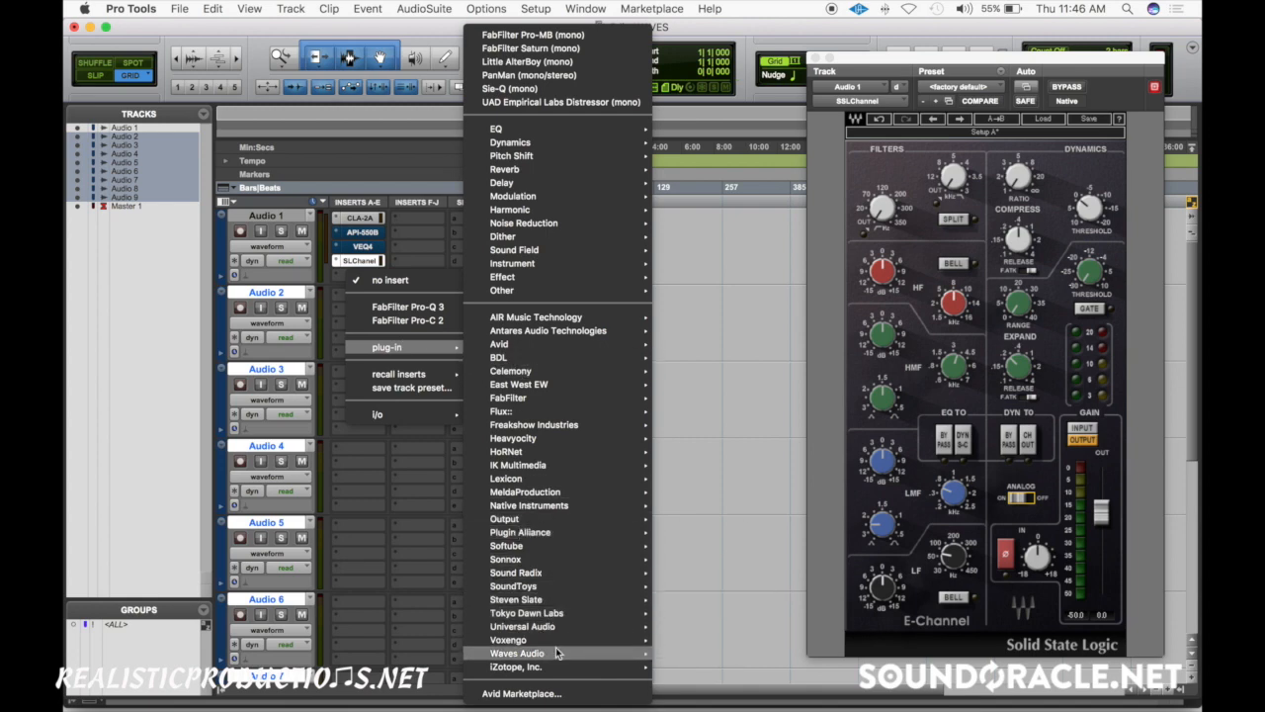
mouse_move(555, 651)
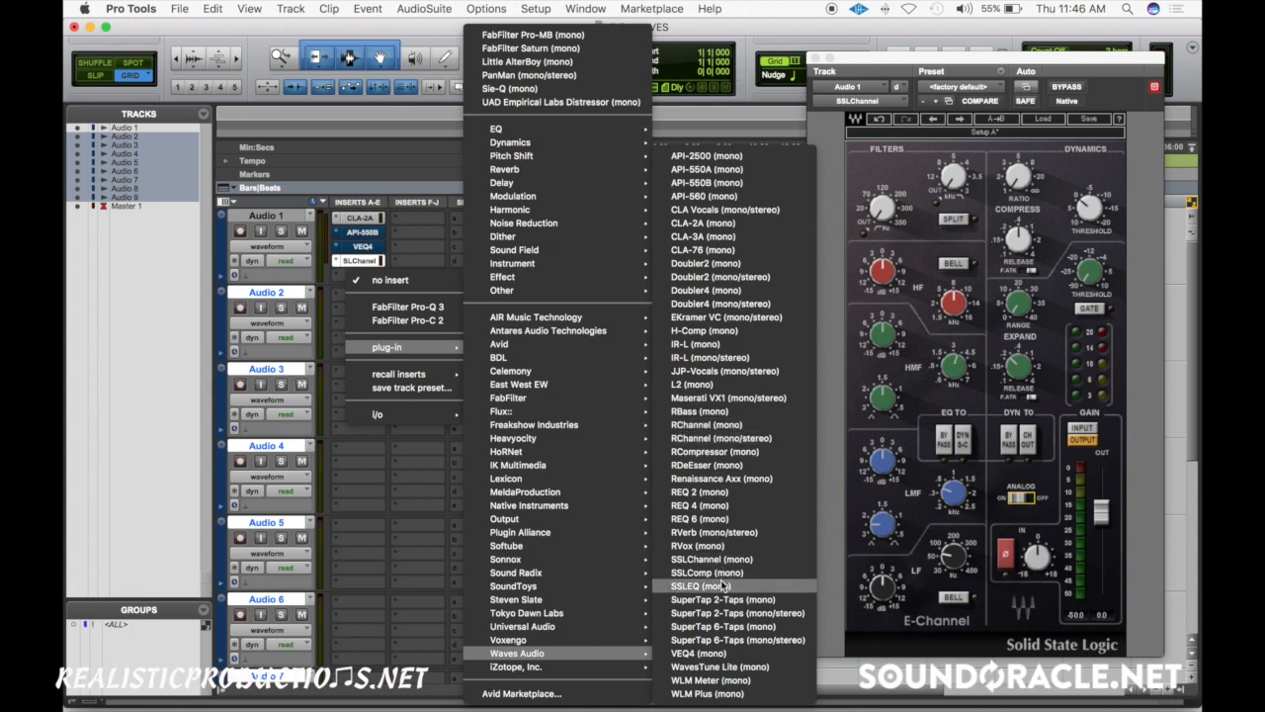
left_click(721, 330)
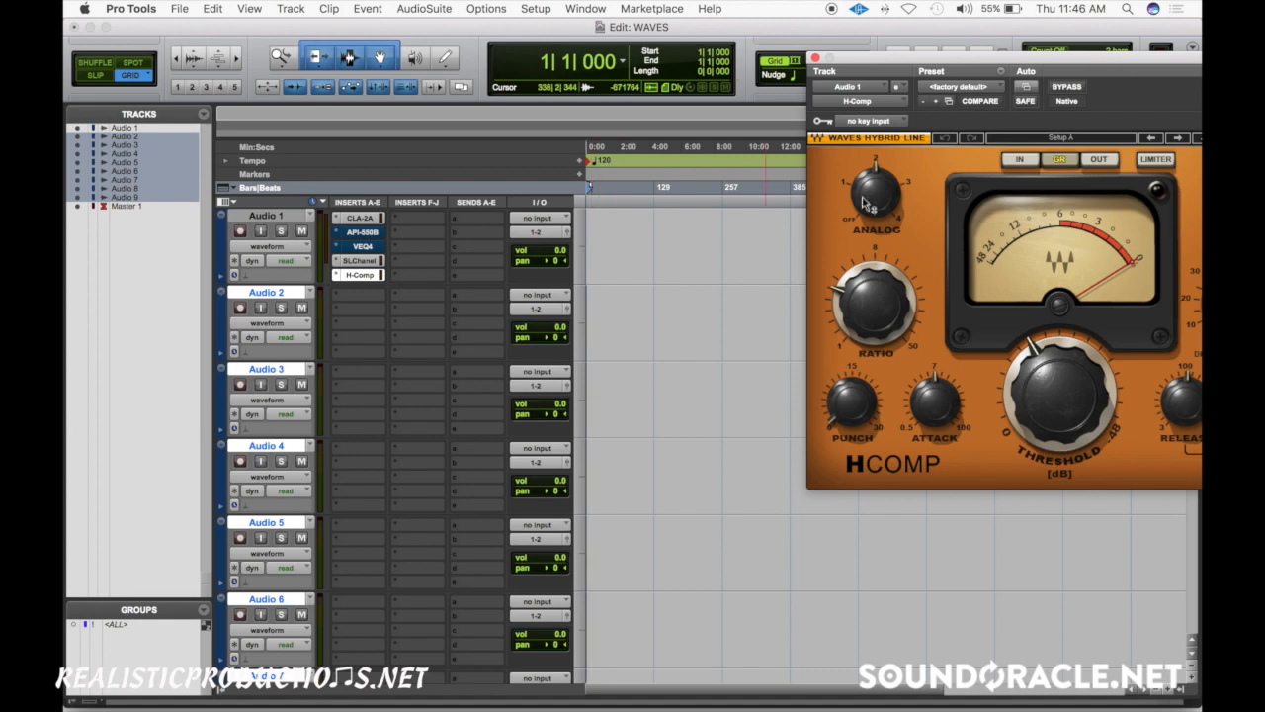
- Turn the H-Comp's Analog knob to Off and close the plug-in window
left_click_drag(913, 58, 752, 58)
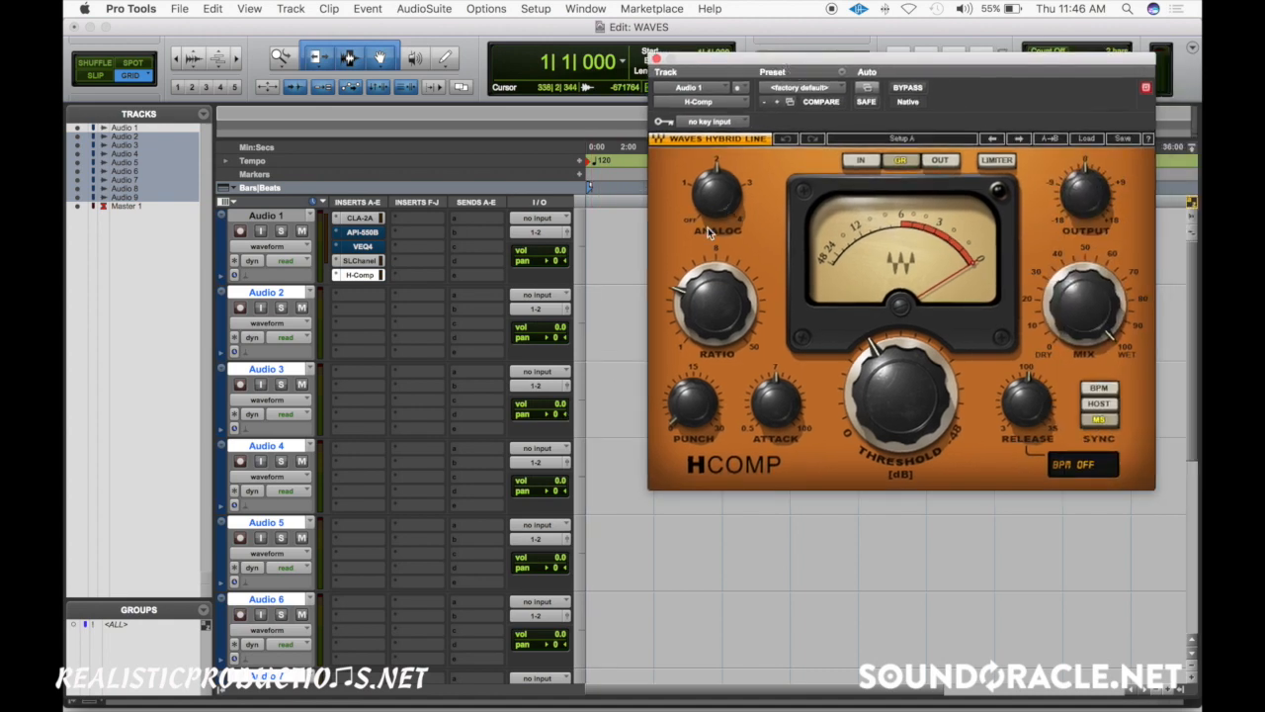
mouse_move(716, 194)
left_mouse_down()
mouse_move(716, 248)
mouse_move(716, 206)
left_mouse_up()
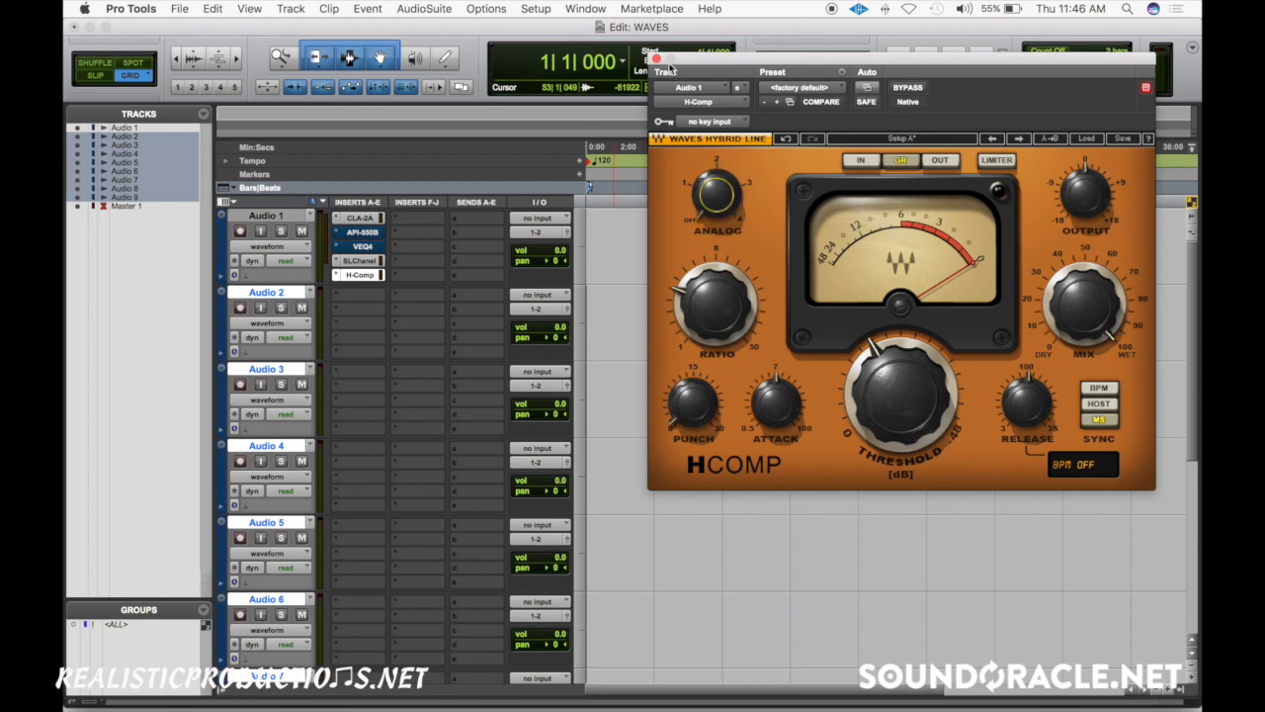
left_click(657, 59)
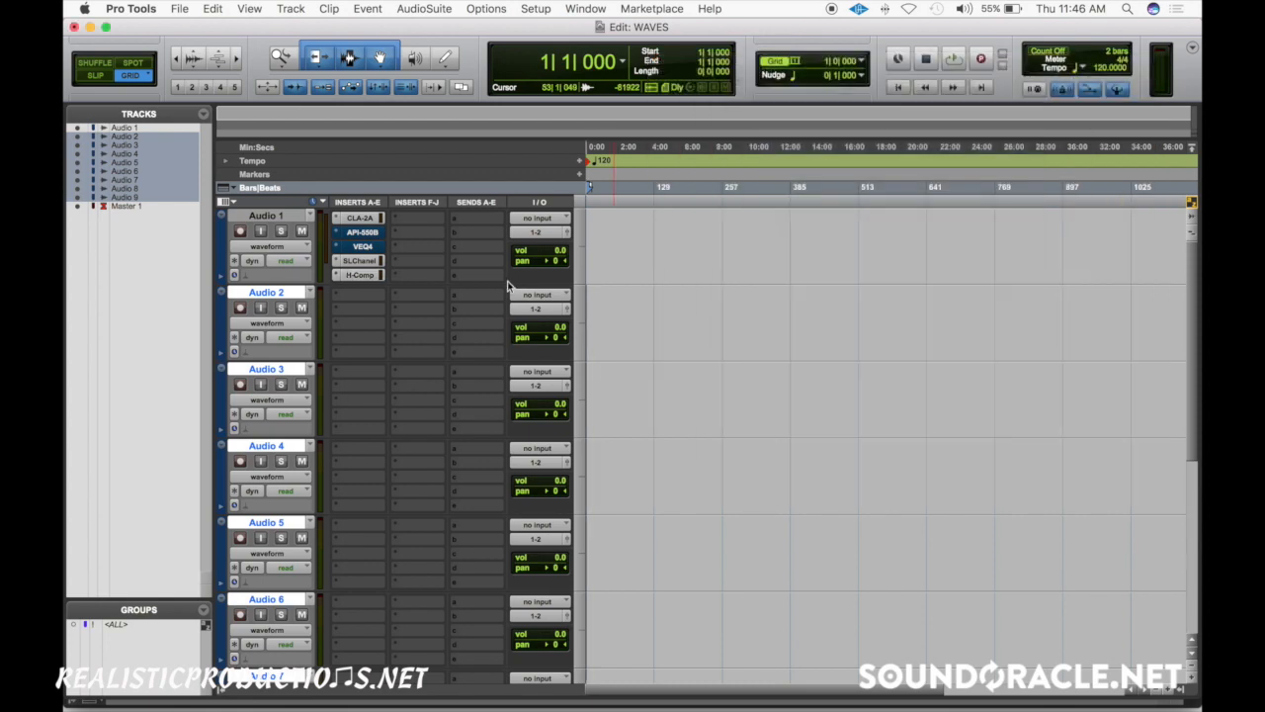
- Make the H-Comp, CLA-2A, API-550B and VEQ4 inserts on Audio 1 inactive
left_click(360, 277, "ctrl+super")
left_click(363, 217, "ctrl+super")
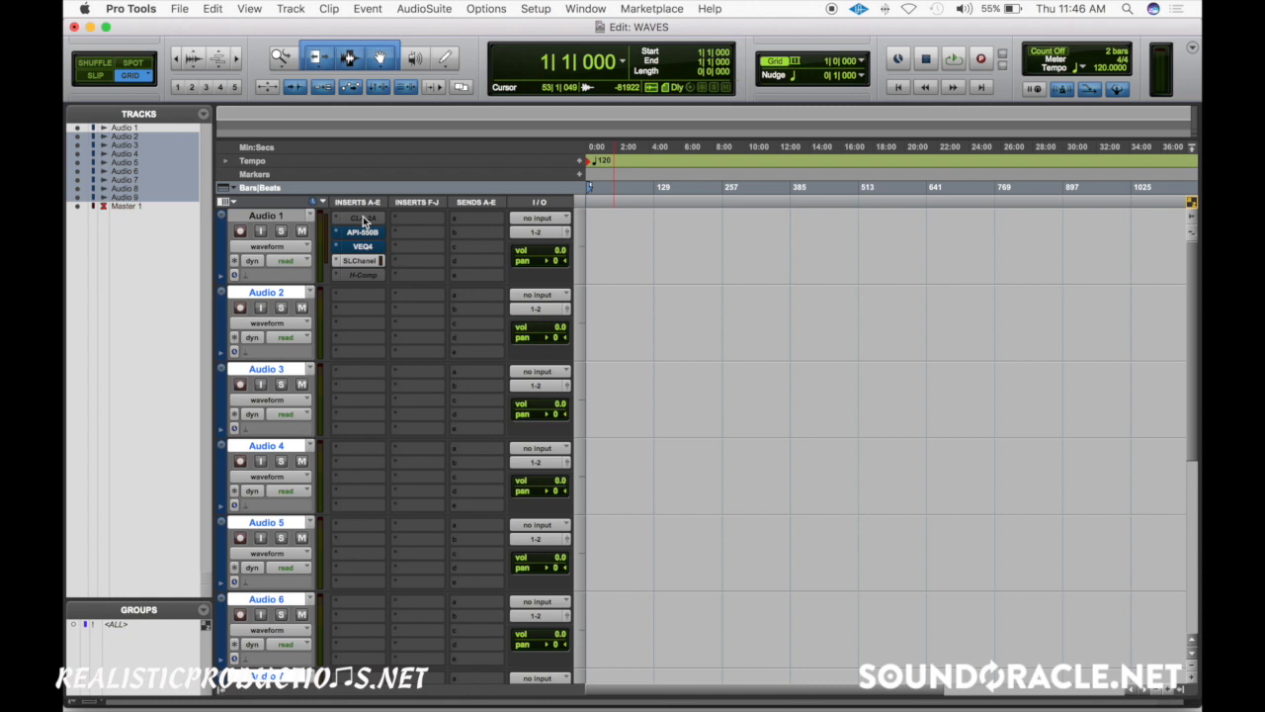
left_click(362, 232, "ctrl+super")
left_click(368, 246, "ctrl+super")
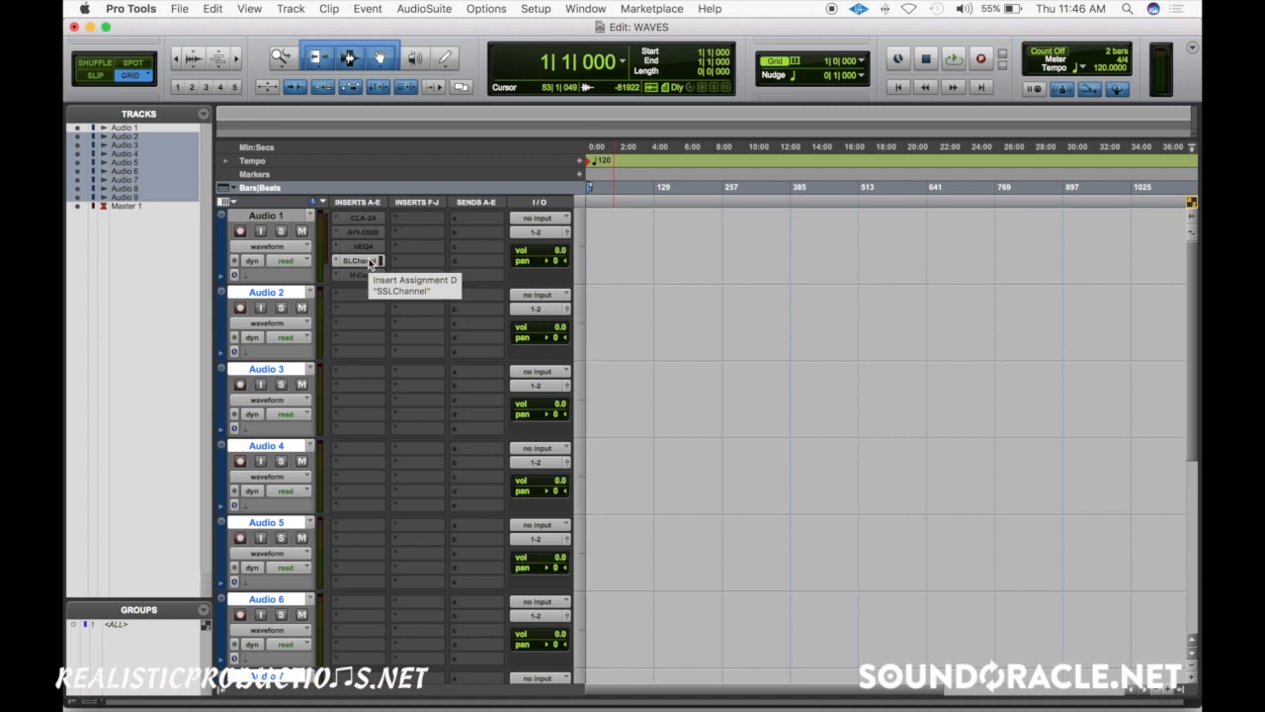
- Open the SSLChannel on Audio 1, then reactivate and open the CLA-2A insert
left_click(360, 260)
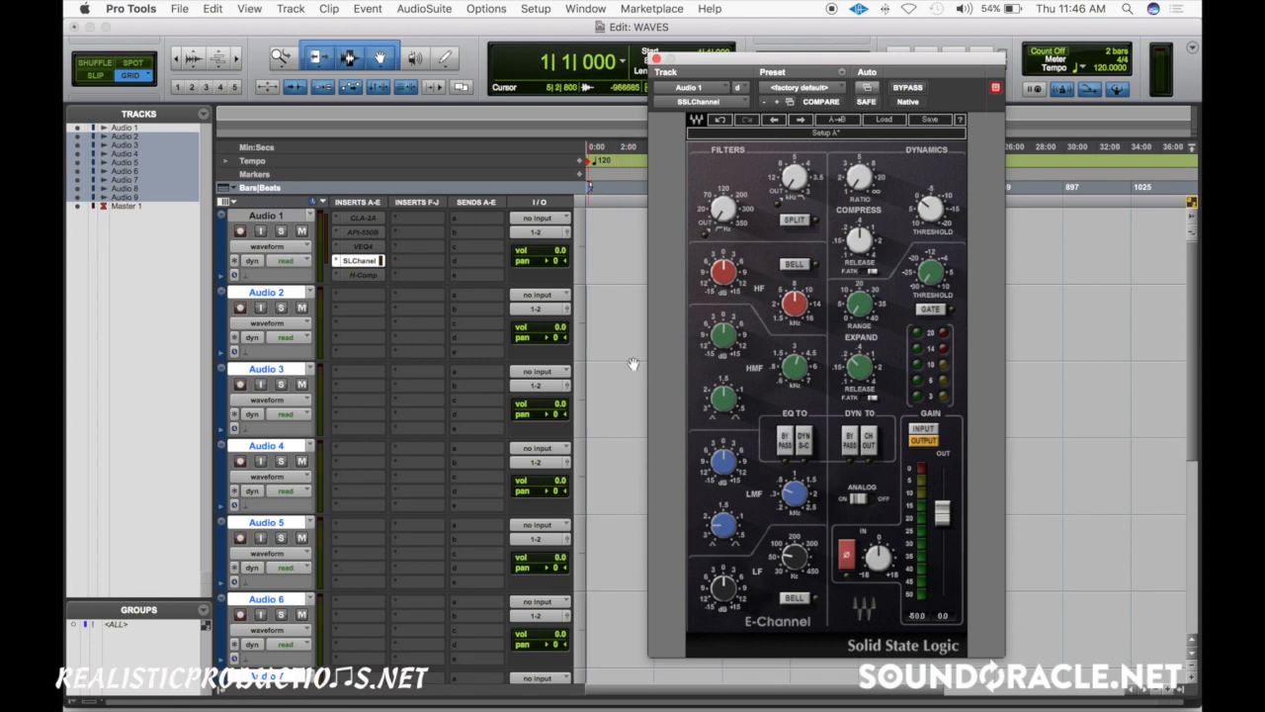
mouse_move(697, 369)
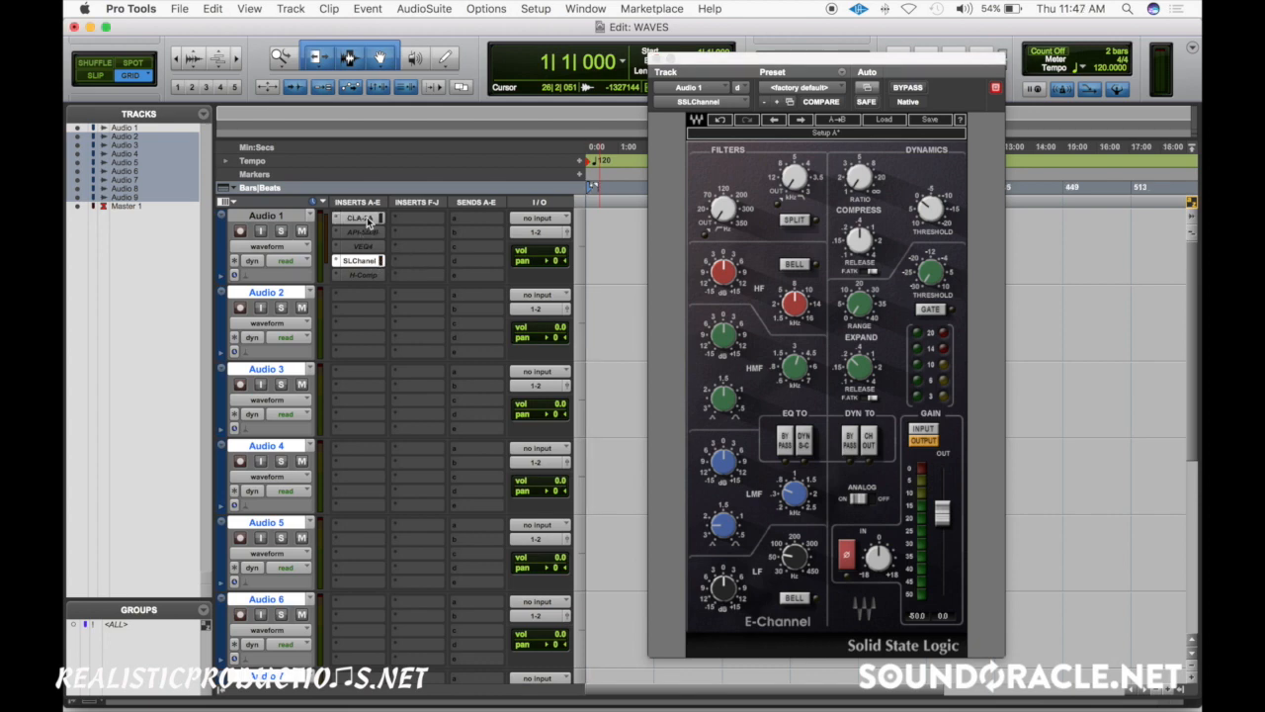
left_click(364, 219)
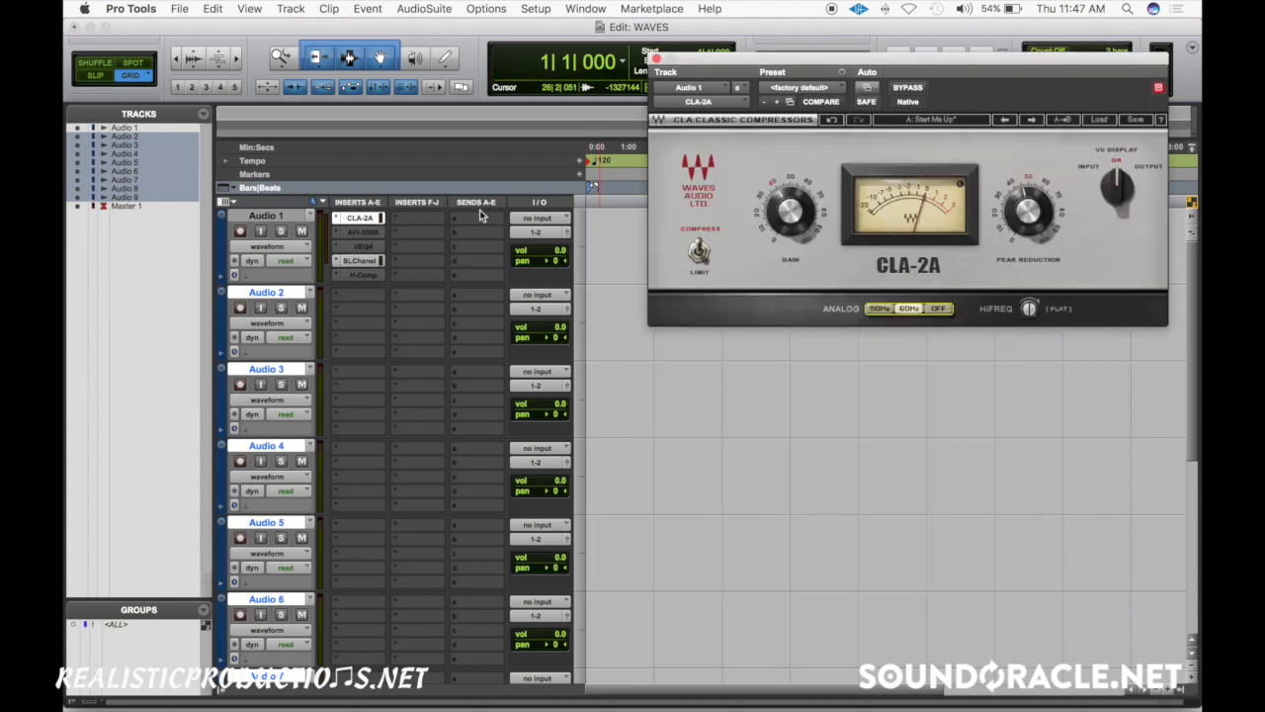
- Copy the CLA-2A insert from Audio 1 onto the first insert slot of Audio 2 through Audio 9
left_click_drag(361, 217, 356, 452)
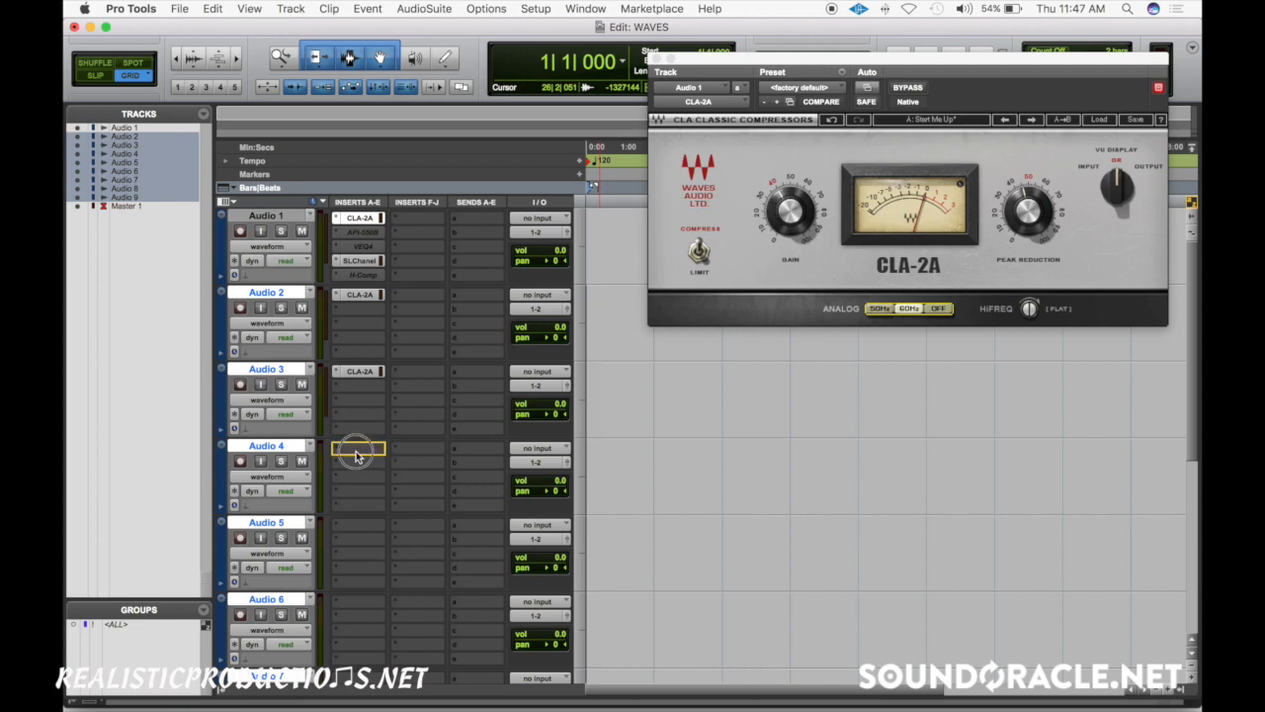
left_click_drag(356, 453, 356, 453)
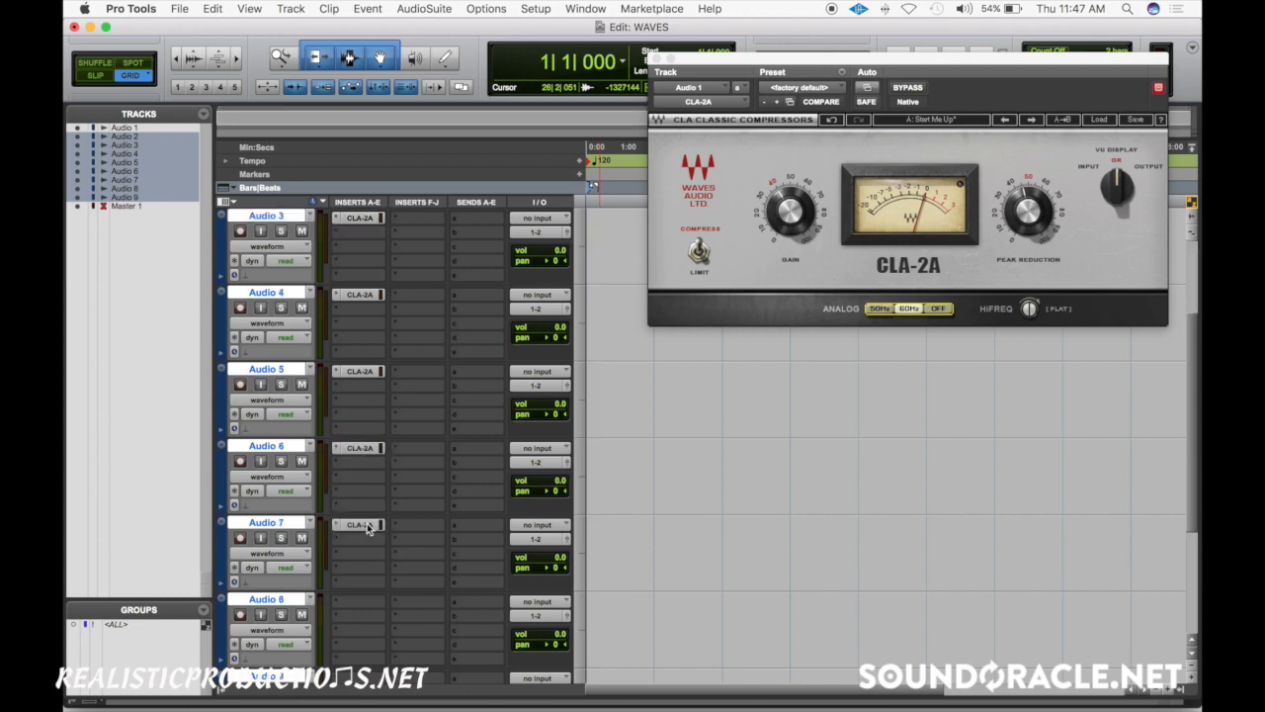
left_click_drag(368, 525, 368, 596)
scroll(370, 575, "down", 3)
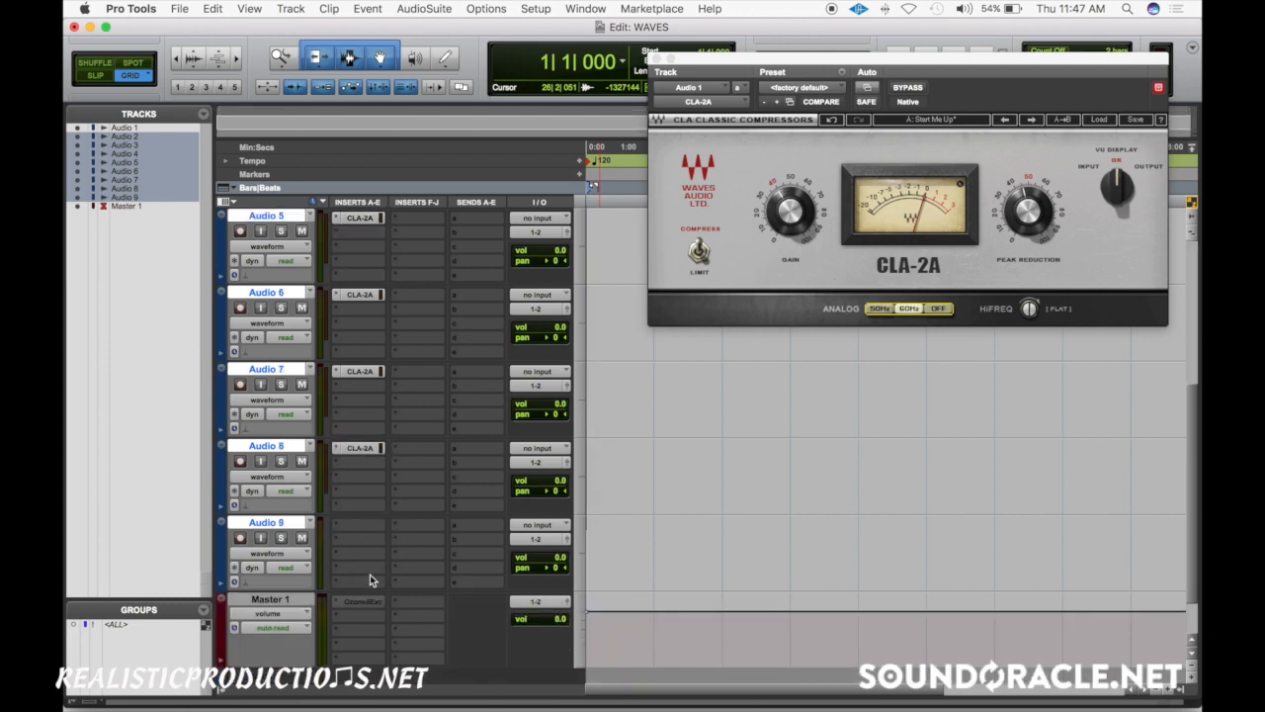
left_click_drag(359, 450, 366, 522)
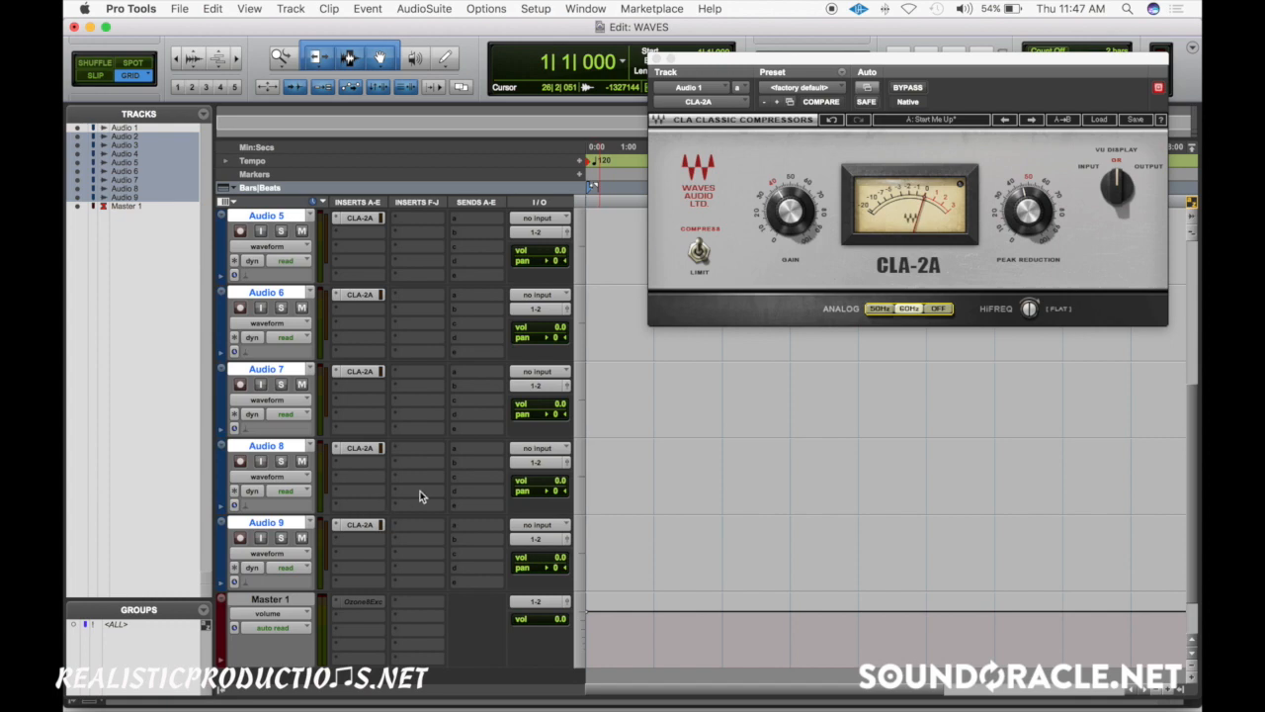
- Add Audio 1 to the track selection and toggle the CLA-2A bypass on and off across all selected tracks
scroll(419, 496, "up", 5)
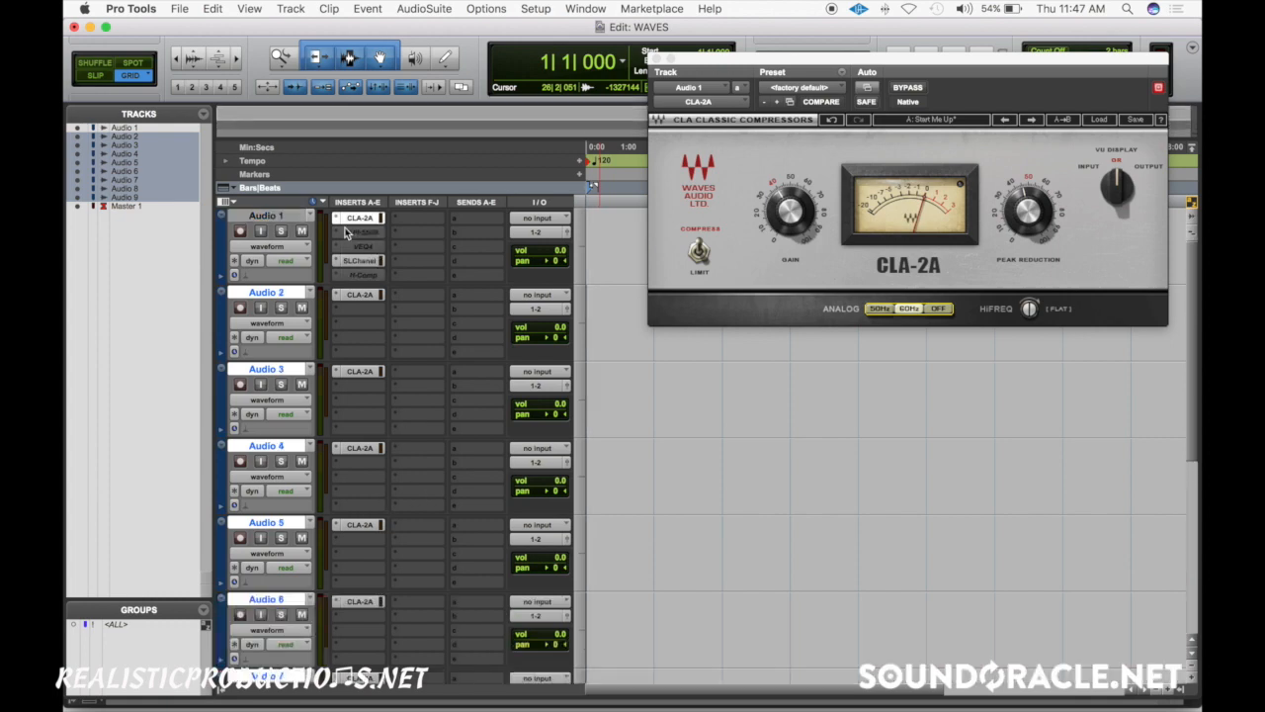
left_click(286, 217, "shift")
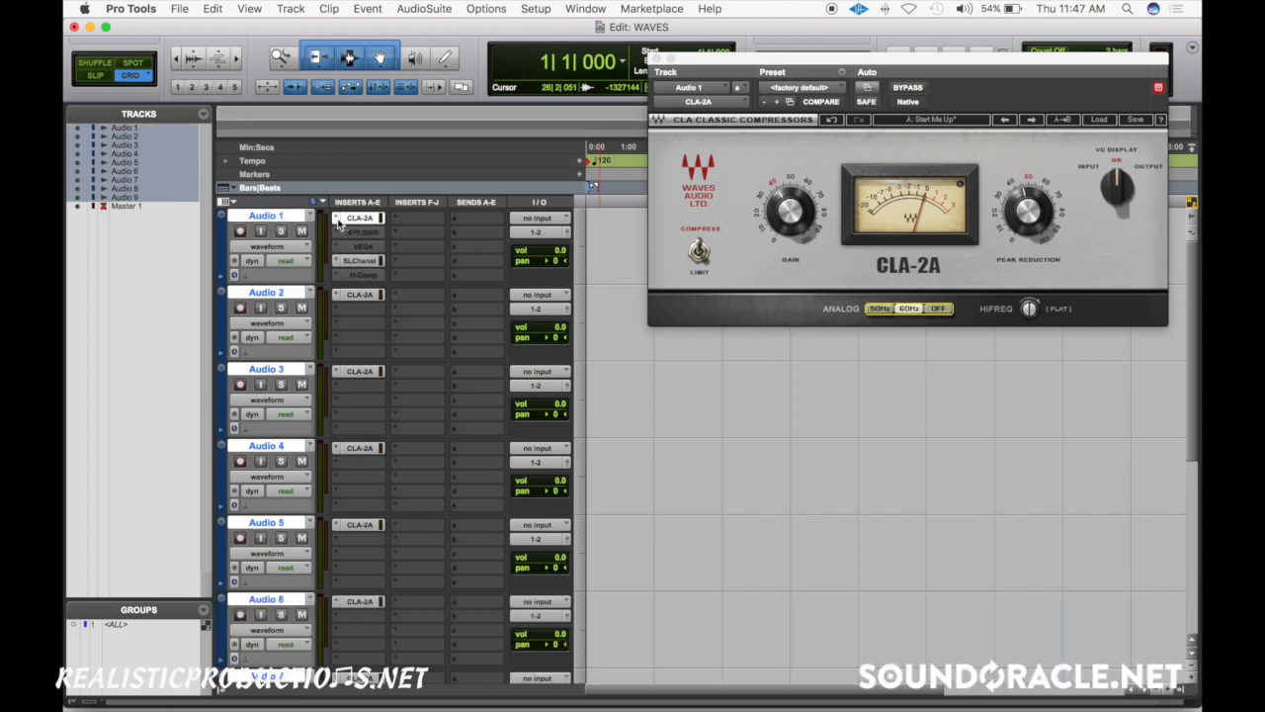
left_click(358, 219, "alt+shift+super")
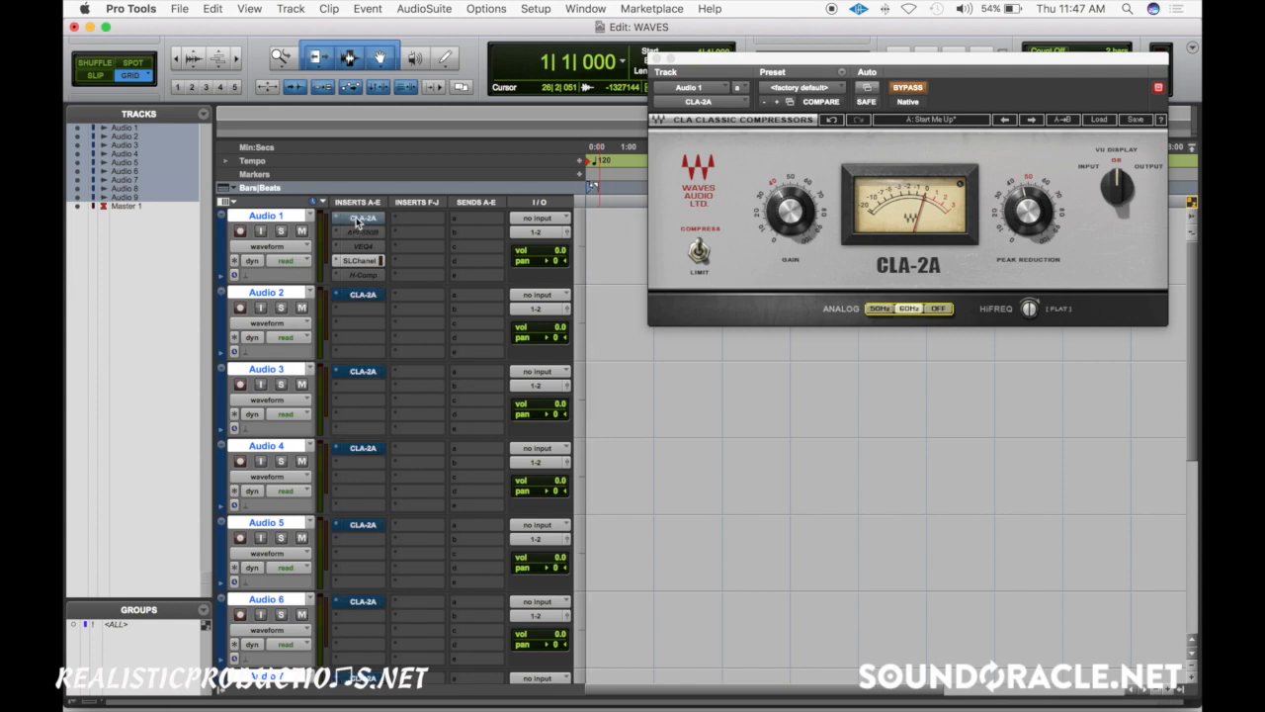
left_click(358, 220, "alt+shift+super")
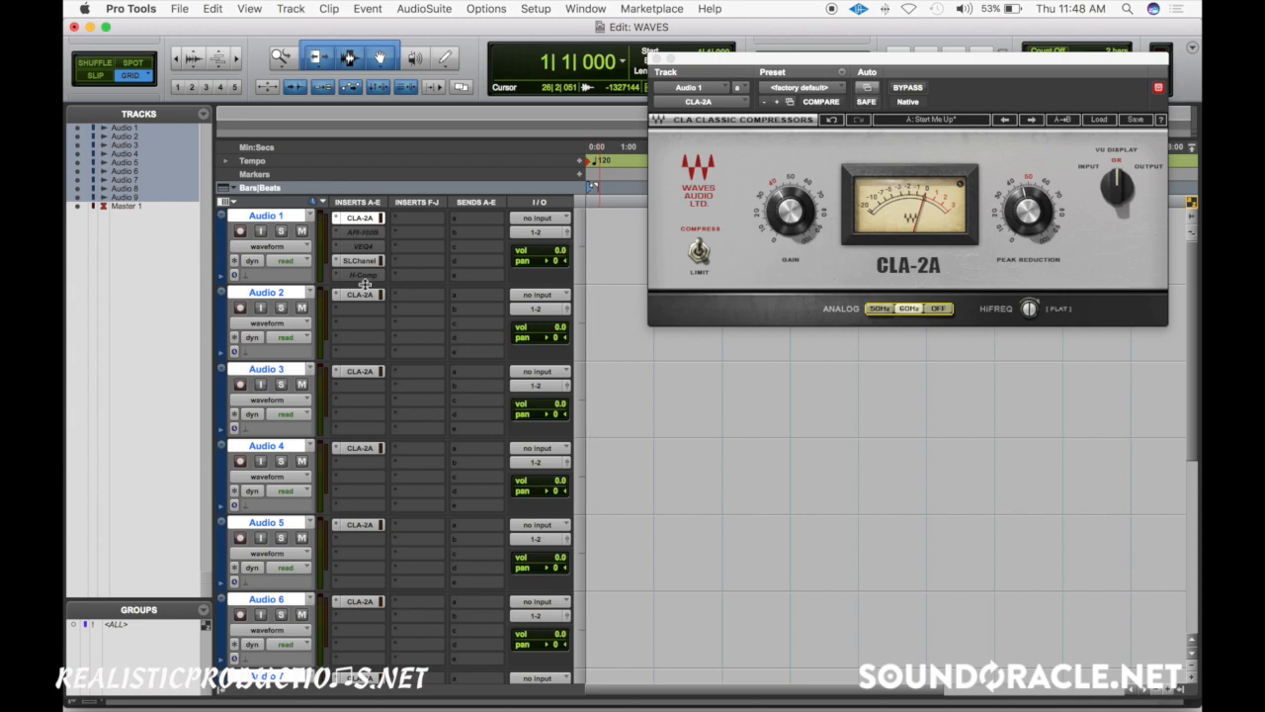
- Activate the Ozone 8 Exciter on Master 1, toggle its bypass on and off, and close its window
scroll(365, 287, "down", 5)
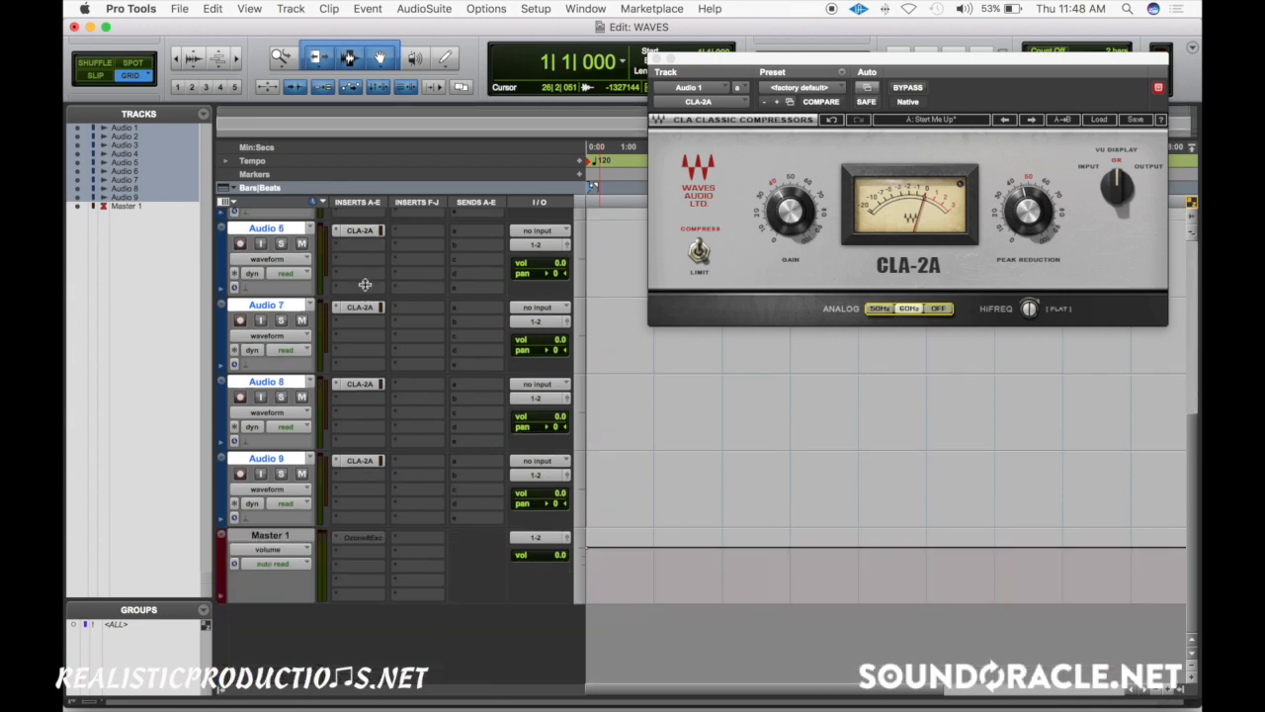
left_click(365, 539)
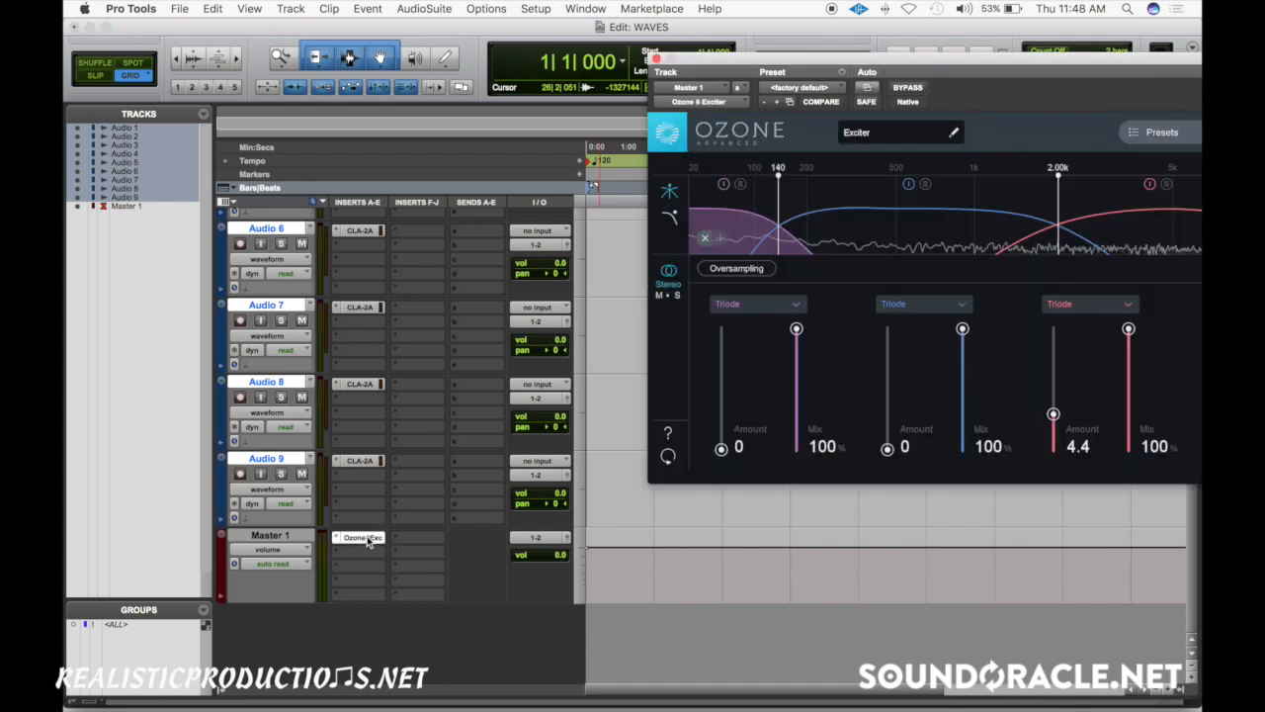
left_click_drag(1078, 60, 730, 49)
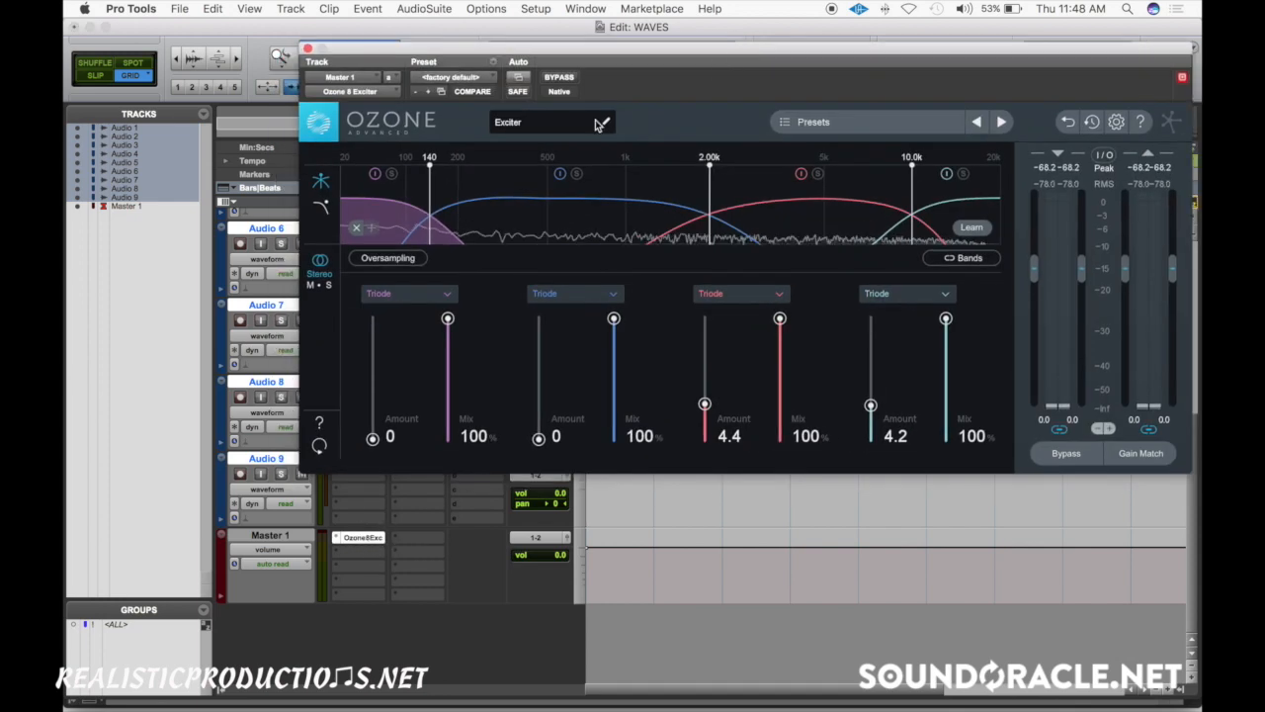
left_click(1066, 453)
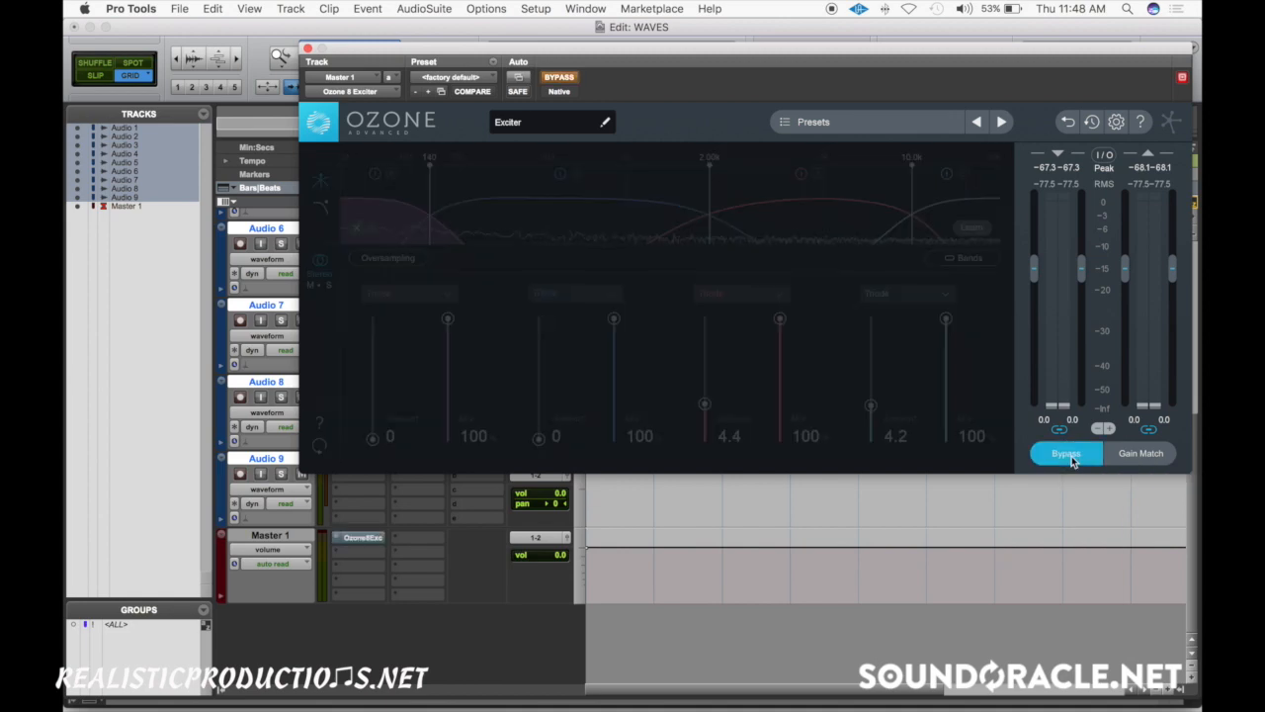
left_click(1070, 458)
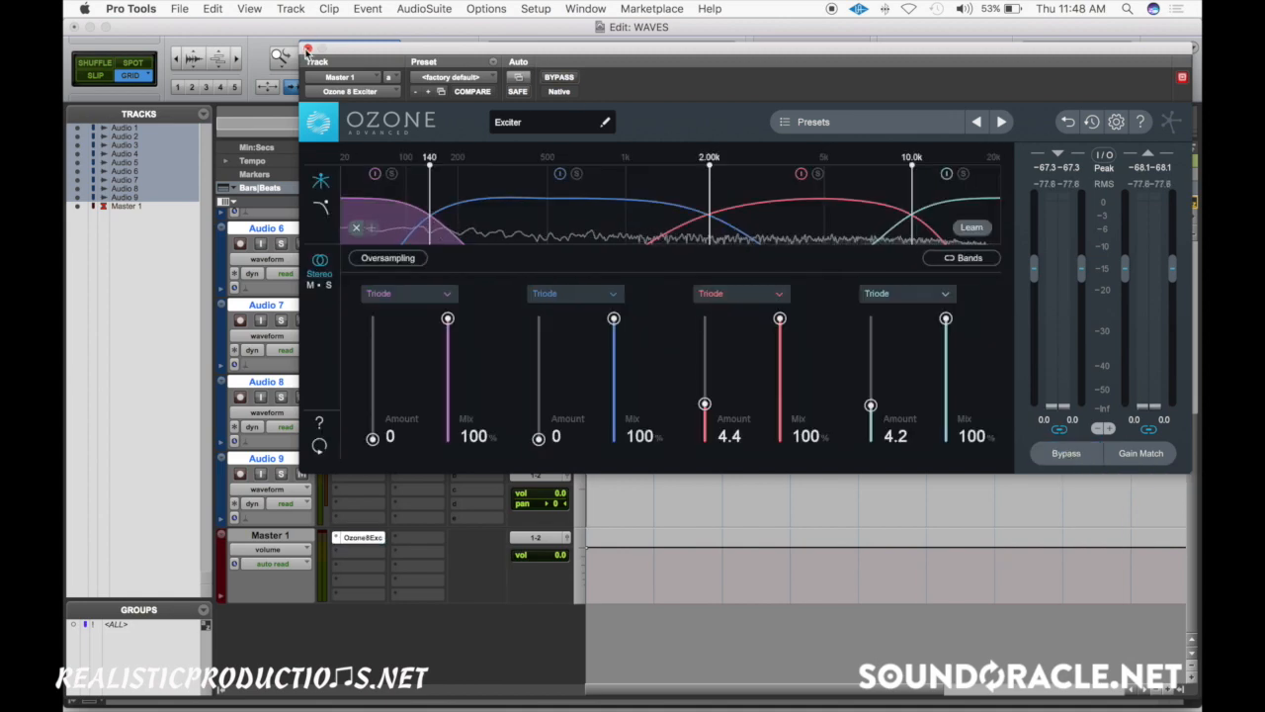
left_click(308, 49)
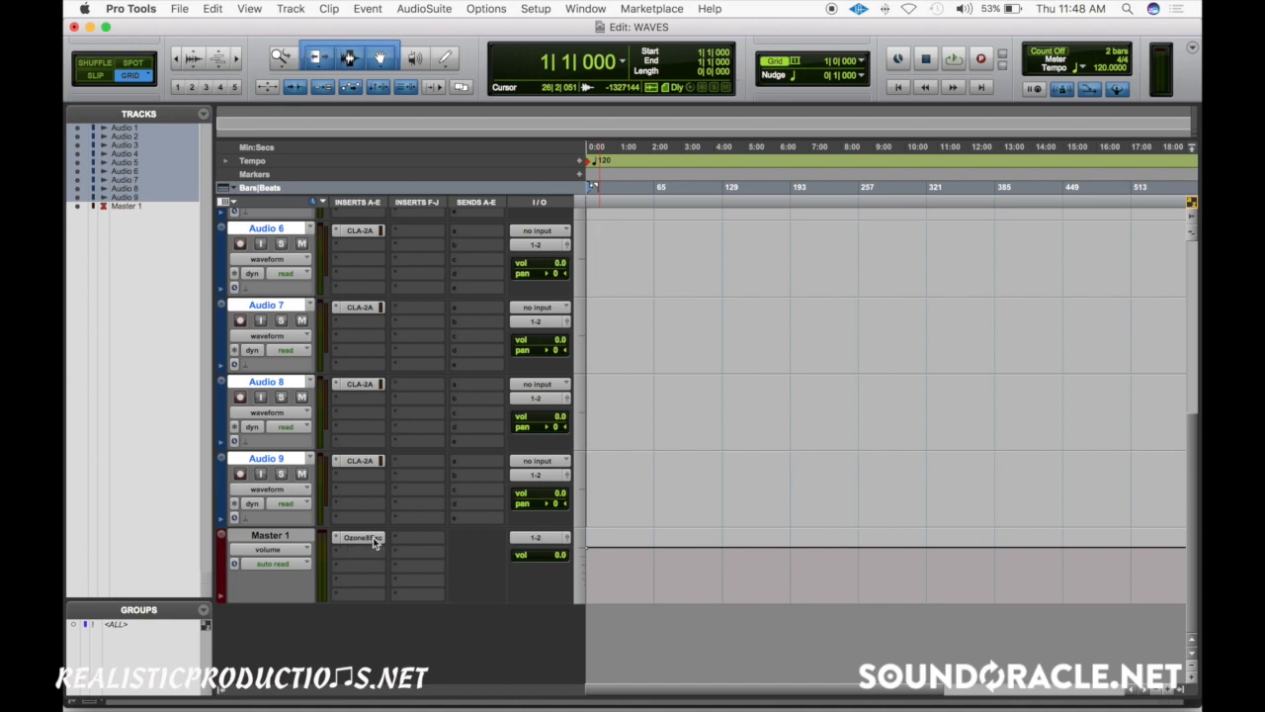
- Make the Ozone 8 Exciter on Master 1 and the CLA-2A inserts on the audio tracks inactive
left_click(373, 537, "ctrl+super")
left_click(373, 539, "ctrl+alt+super")
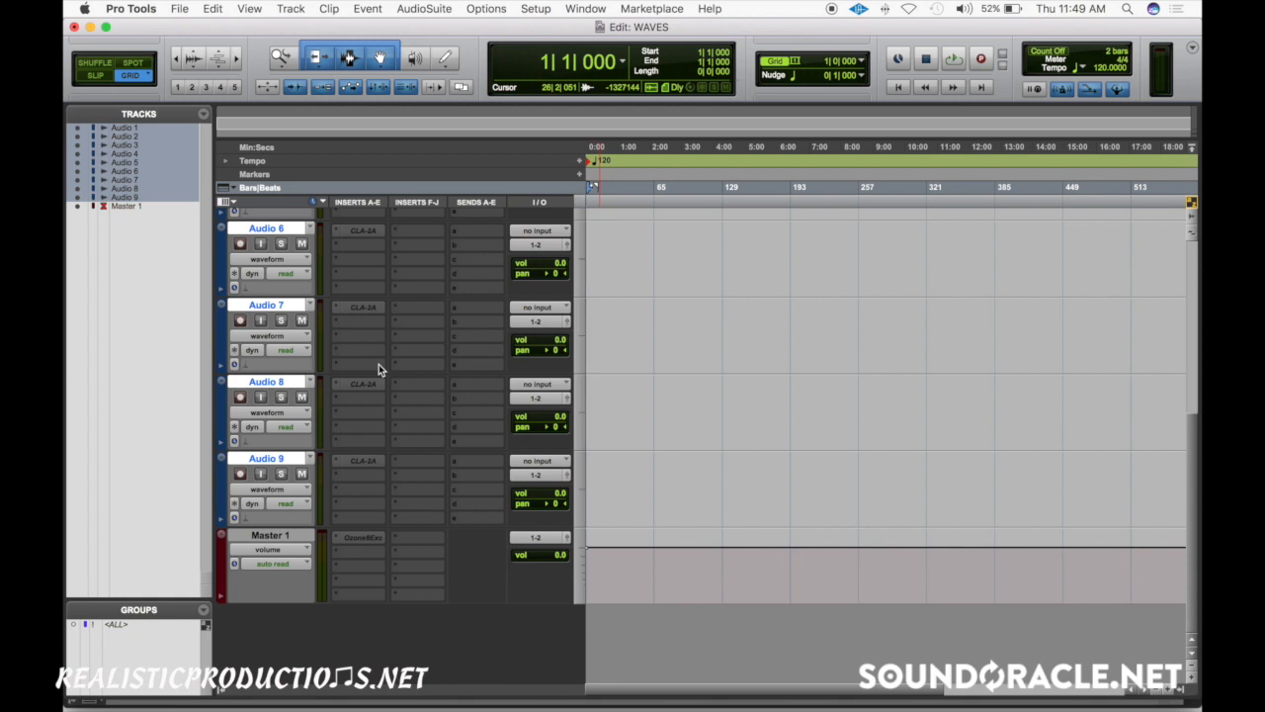
- Open the CLA-2A on Audio 1 and set its Analog option to Off
scroll(379, 364, "up", 5)
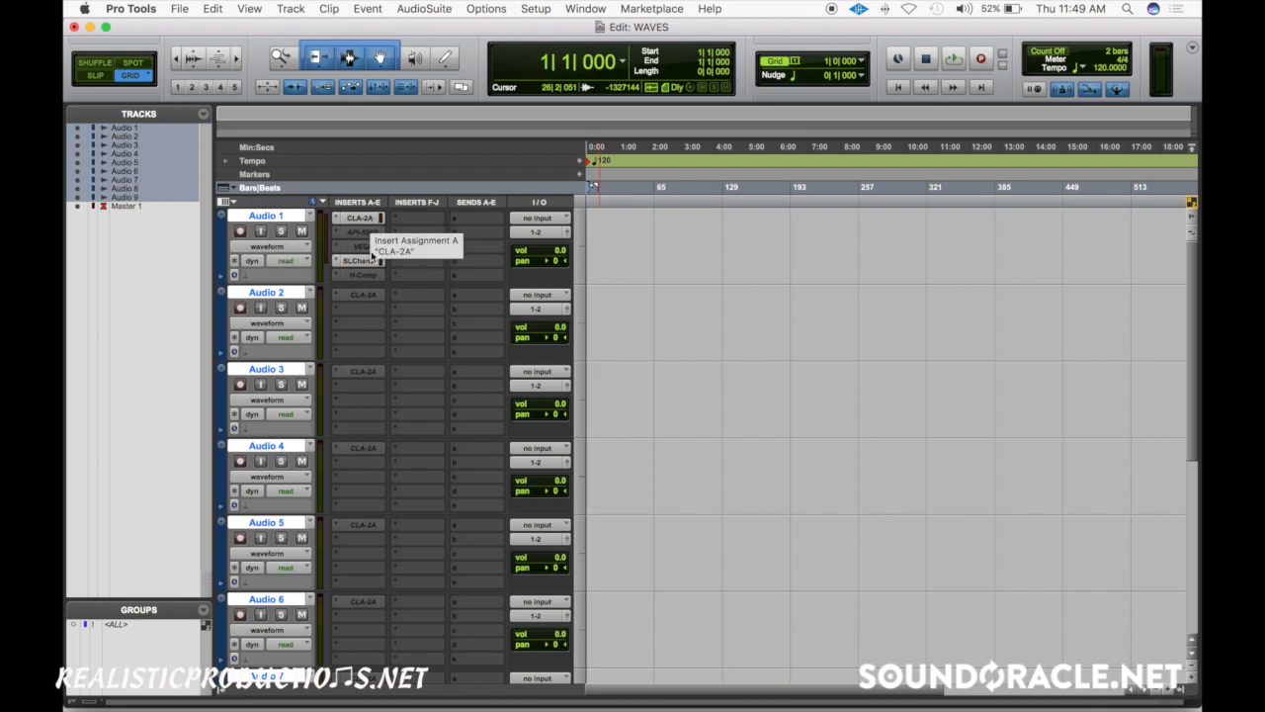
left_click(370, 261, "ctrl+super")
left_click(372, 217, "ctrl+super")
left_click(549, 296)
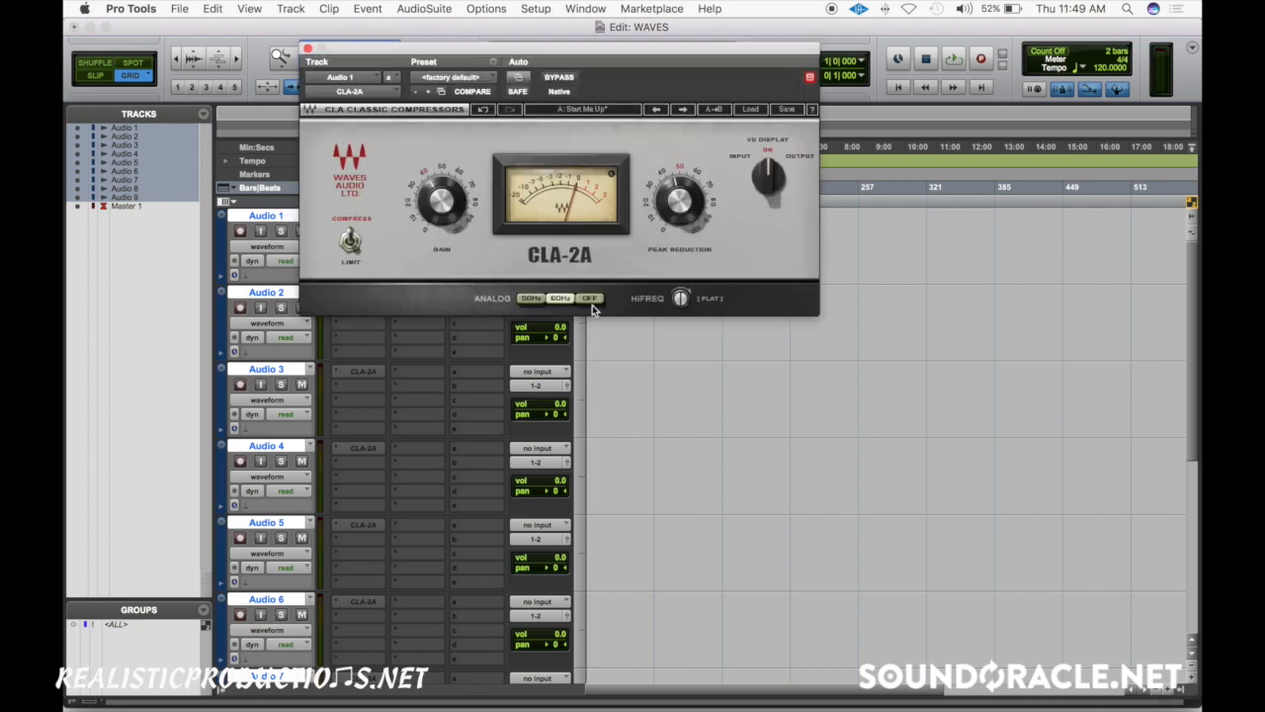
left_click(587, 301)
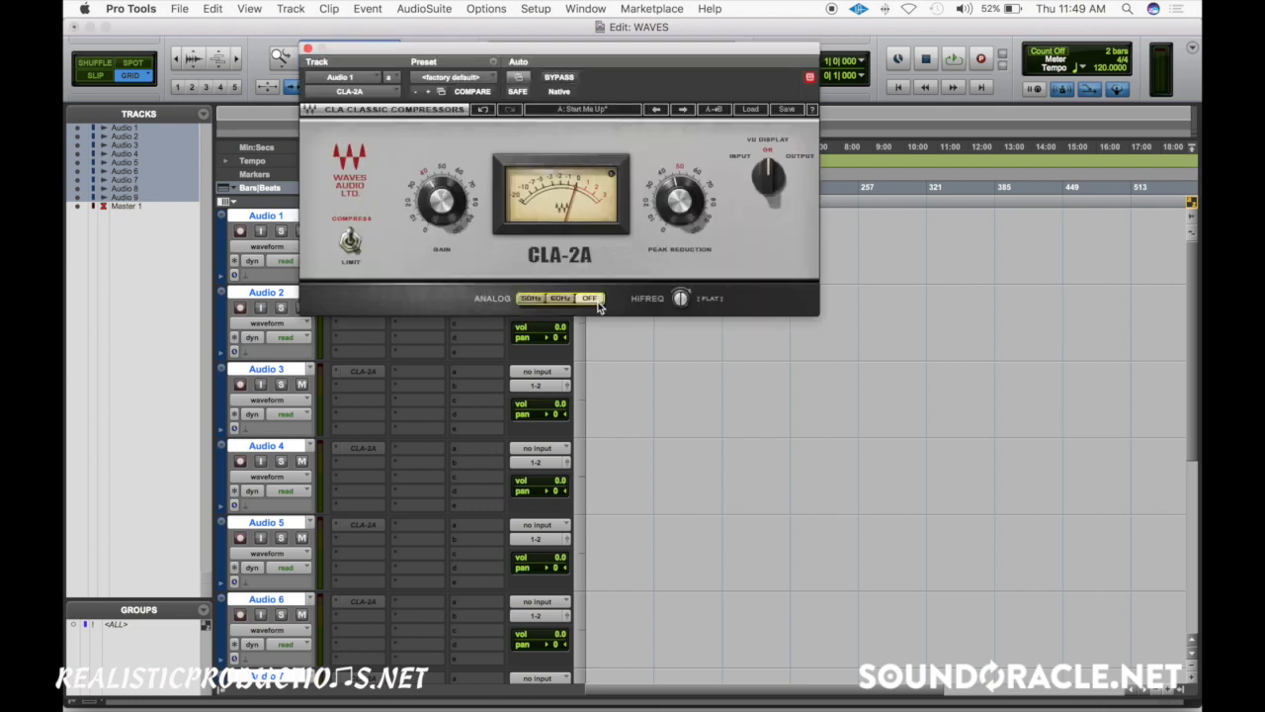